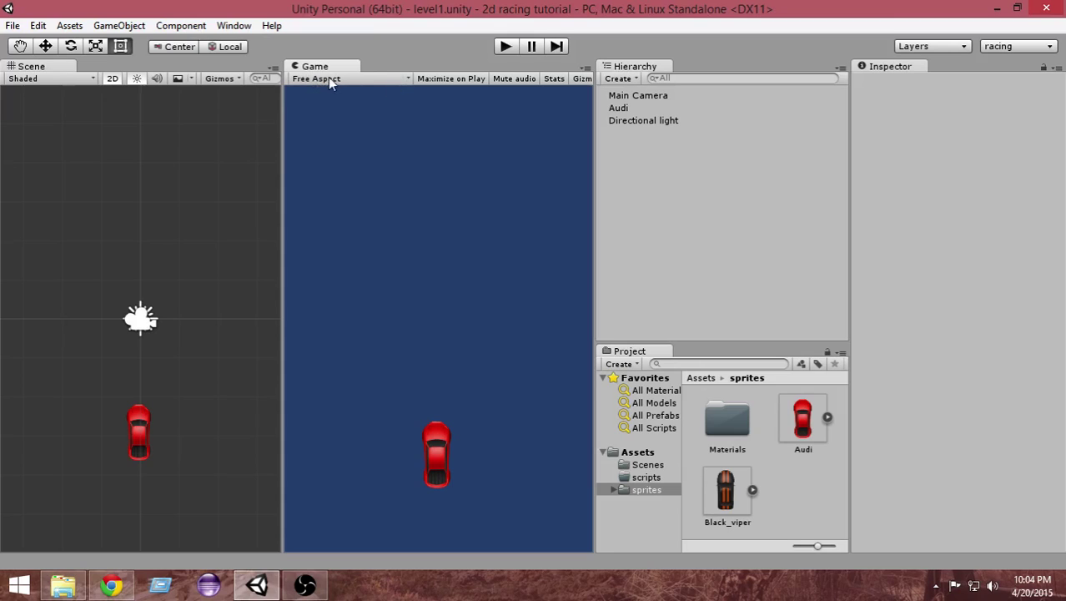
- Start a new custom Game view resolution preset labelled Android
click(392, 78)
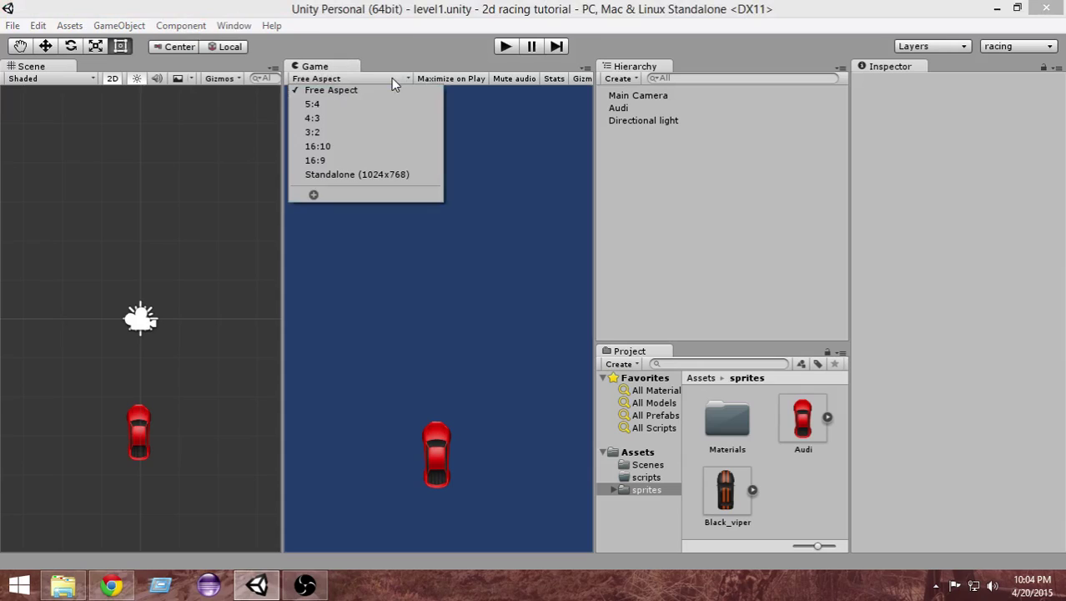
click(314, 196)
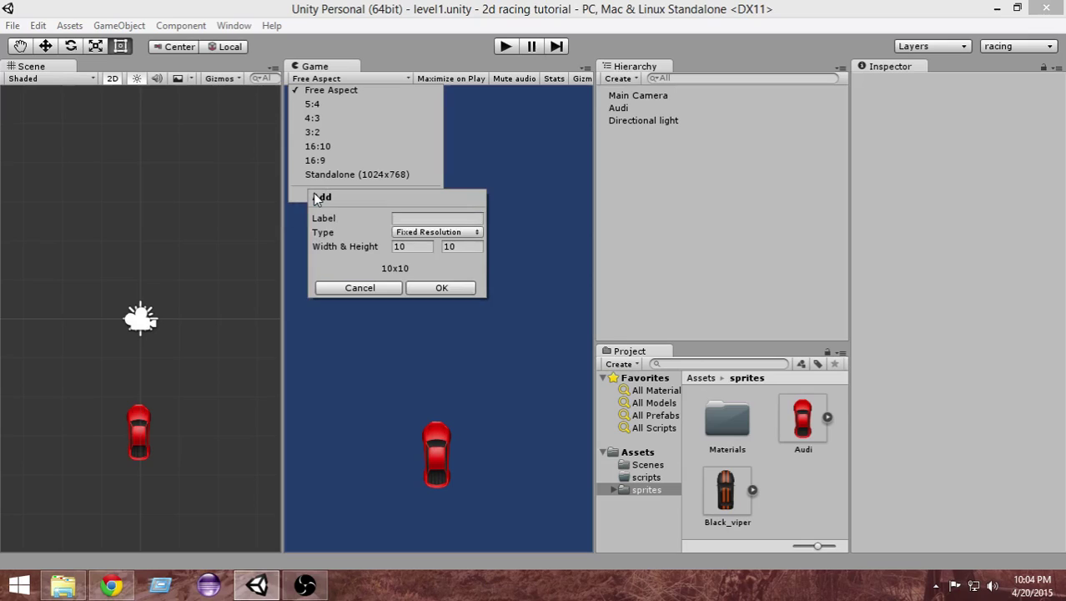
click(403, 214)
text(Android)
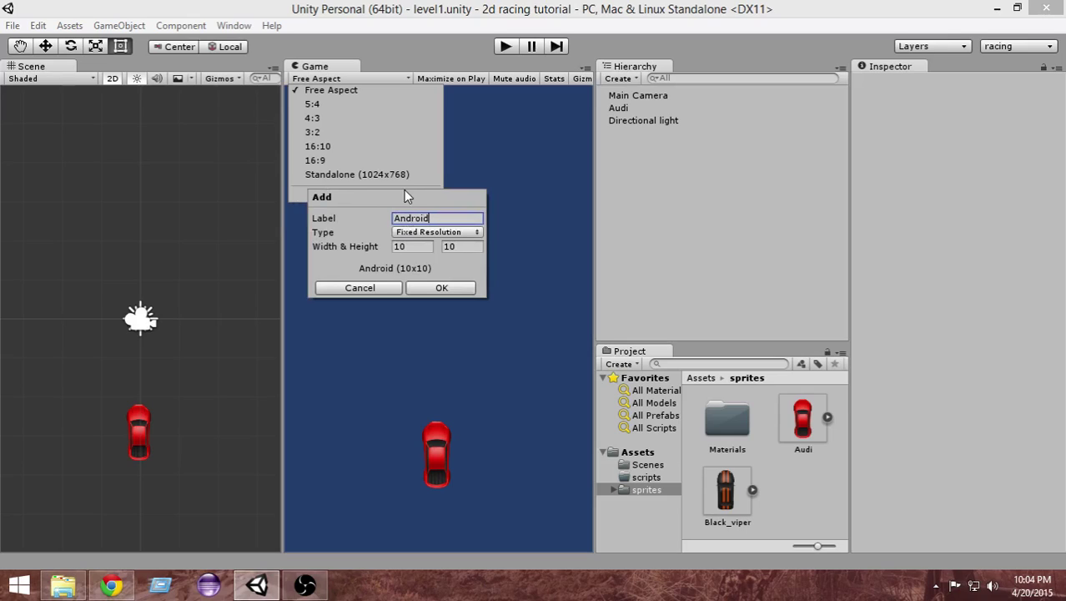
- Give the Android preset width 480 and height 800, and confirm it
click(400, 247)
double_click(393, 249)
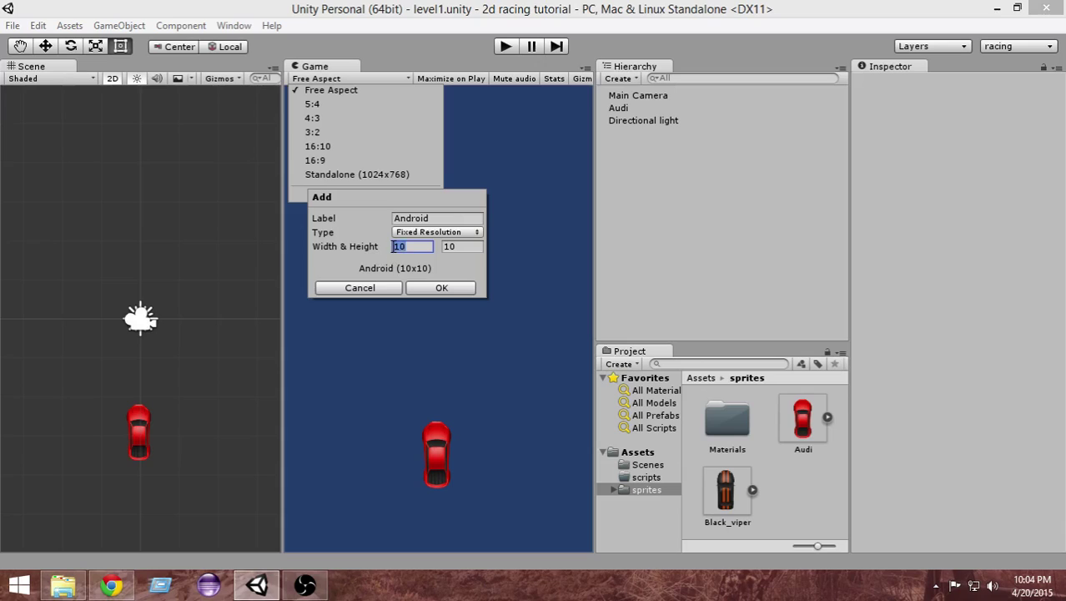
click(458, 246)
click(405, 247)
click(420, 243)
drag(420, 243, 389, 243)
text(480)
click(458, 247)
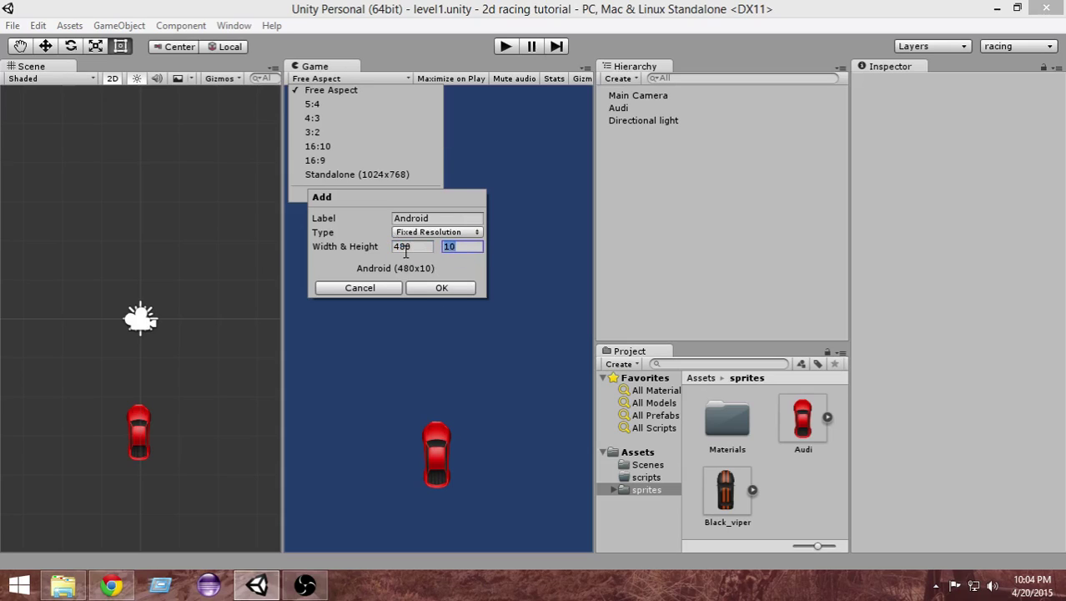
text(800)
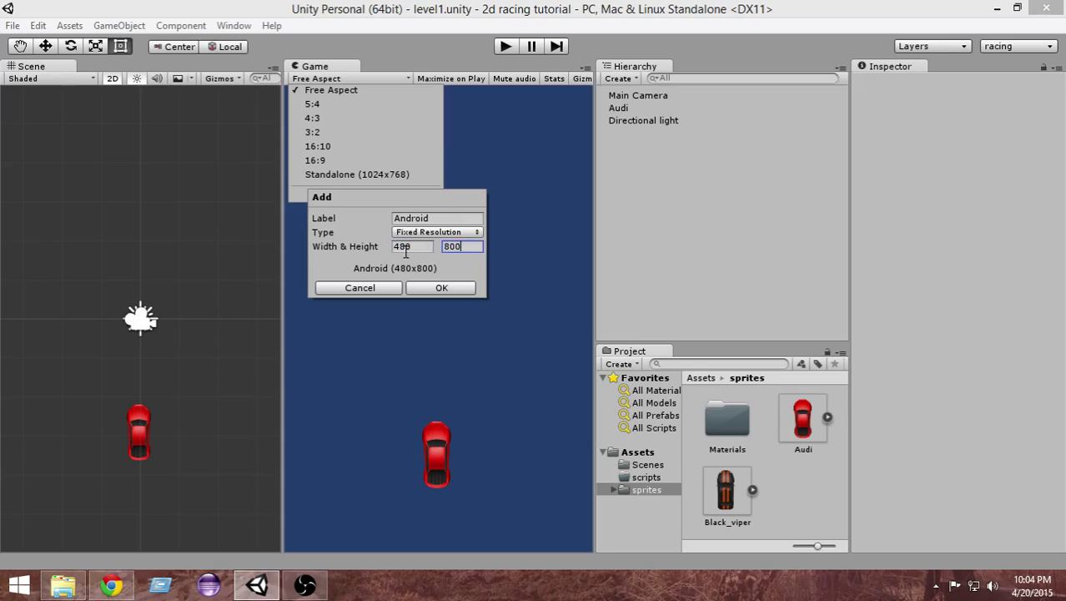
click(426, 288)
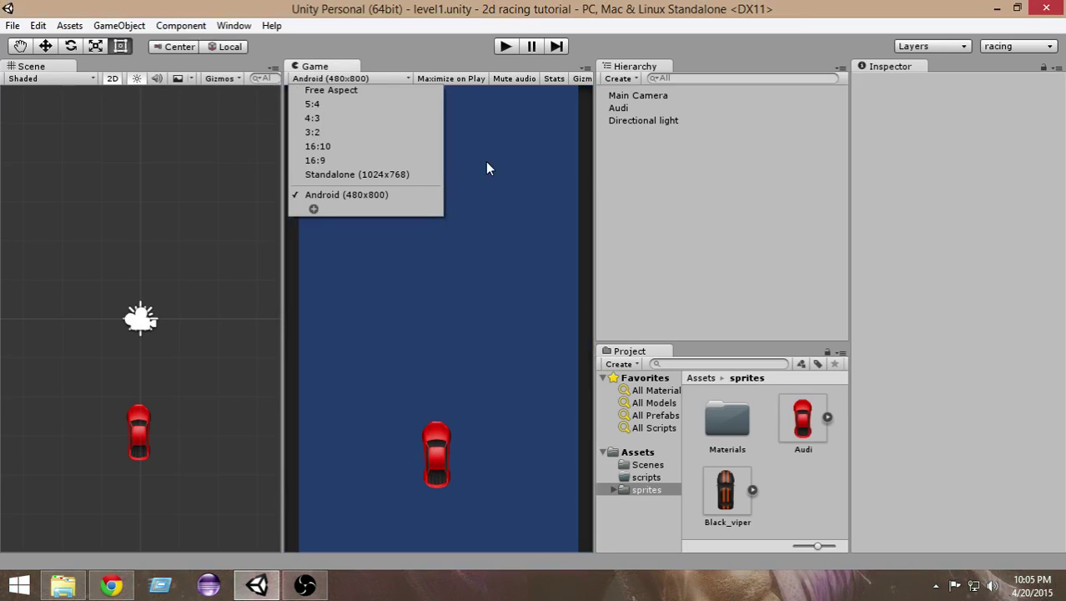
- Close the aspect list so the Game view previews at Android (480x800)
click(421, 195)
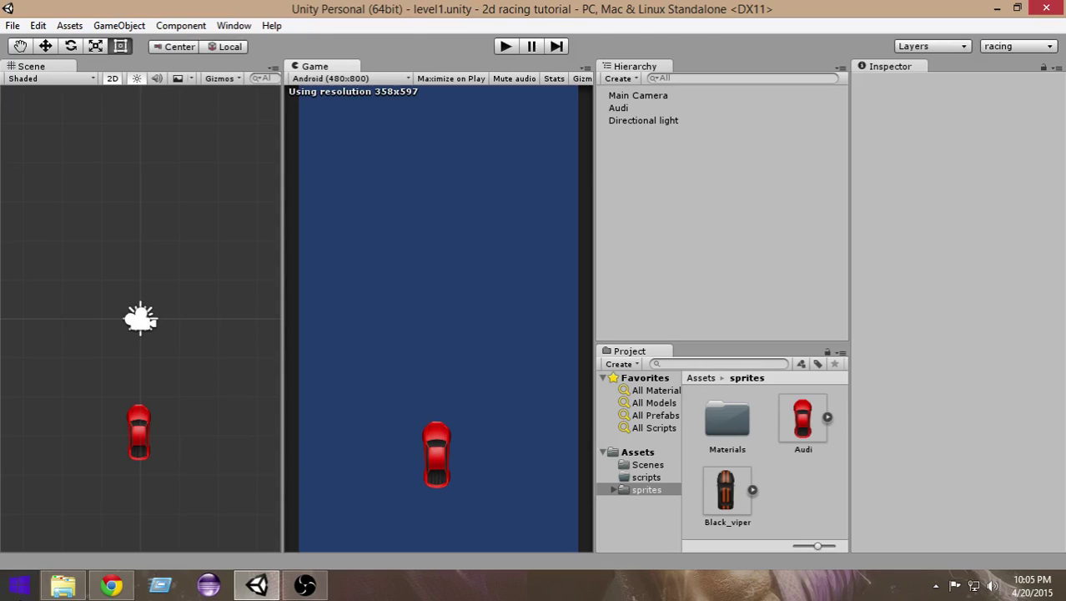
- Launch Inkscape from the Start screen and maximize its window
click(18, 584)
scroll(748, 312, down, 4)
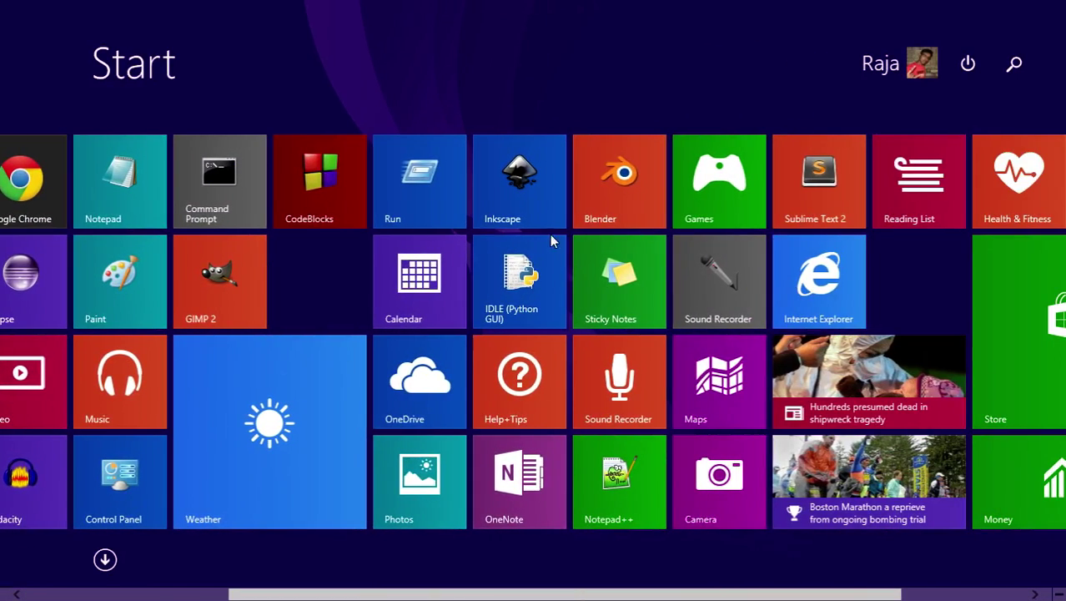
key(super)
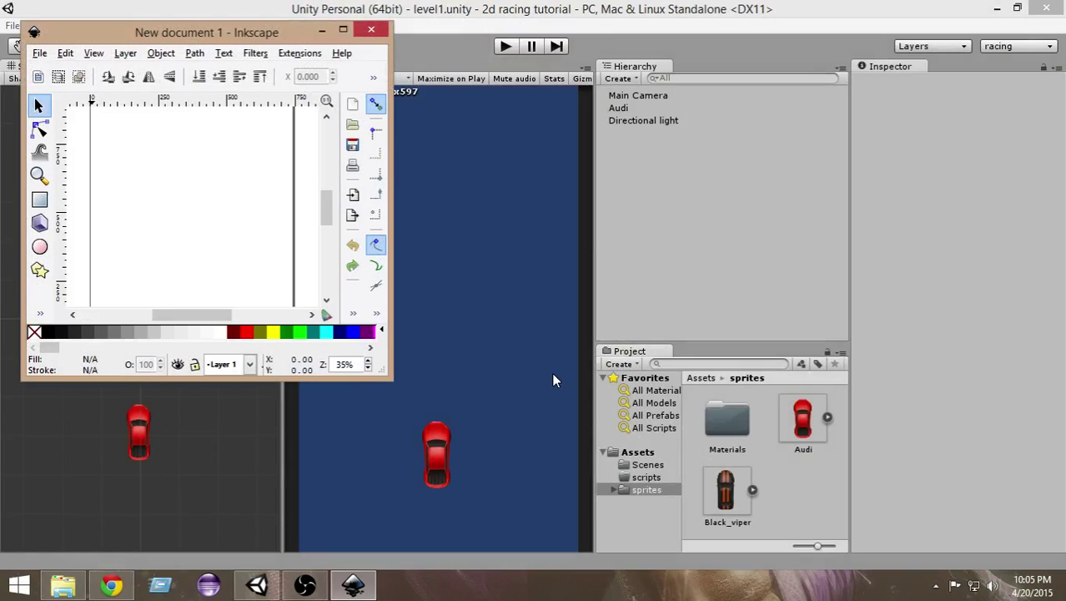
click(342, 30)
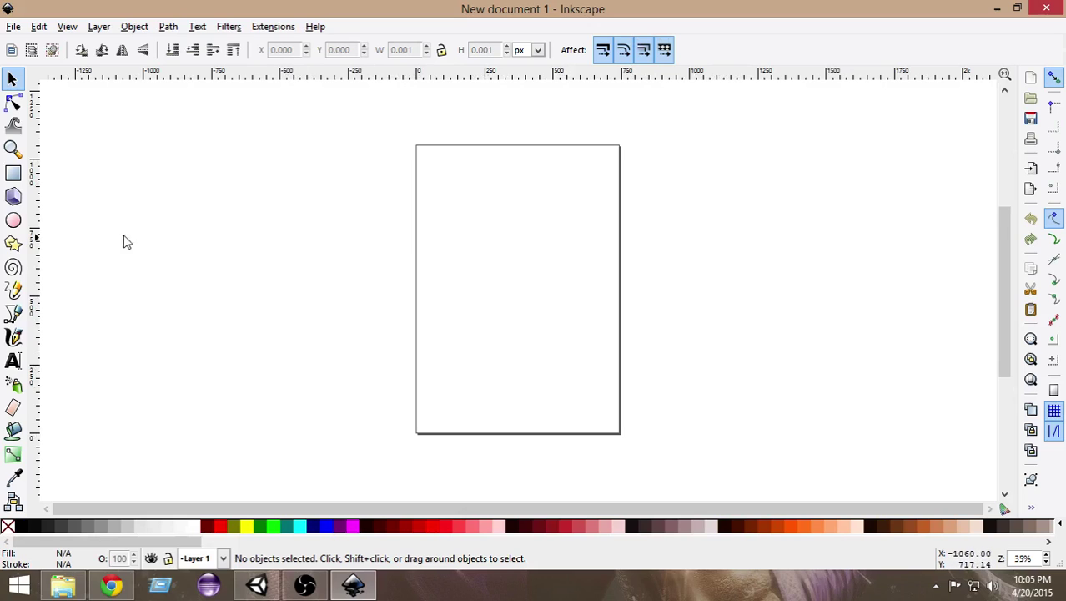
- Draw a tall rectangle left of the page and fill it light gray
click(13, 174)
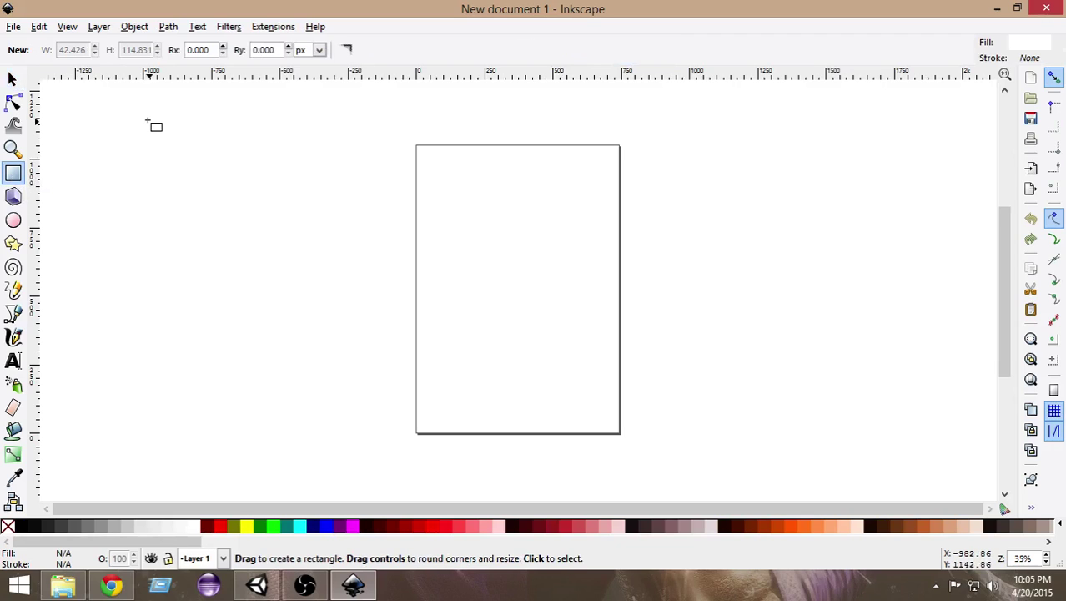
drag(179, 113, 389, 448)
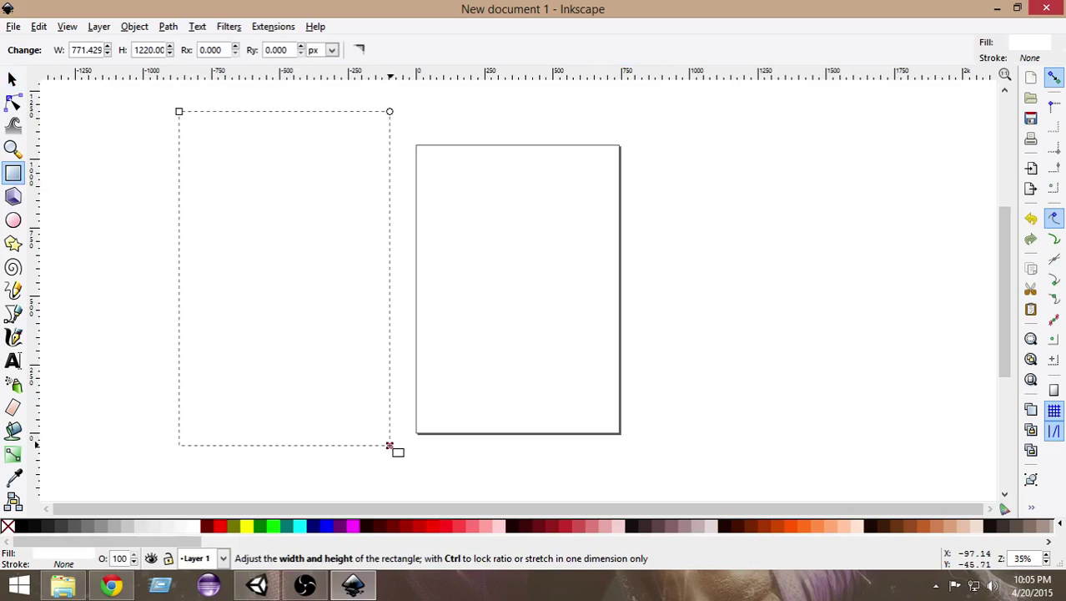
click(119, 527)
click(100, 526)
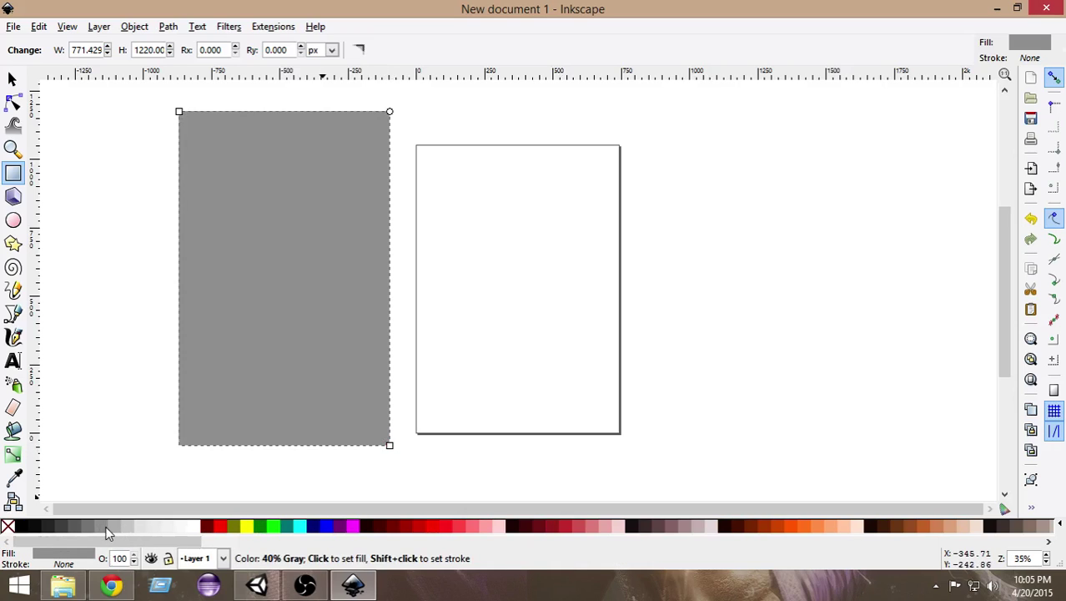
click(111, 526)
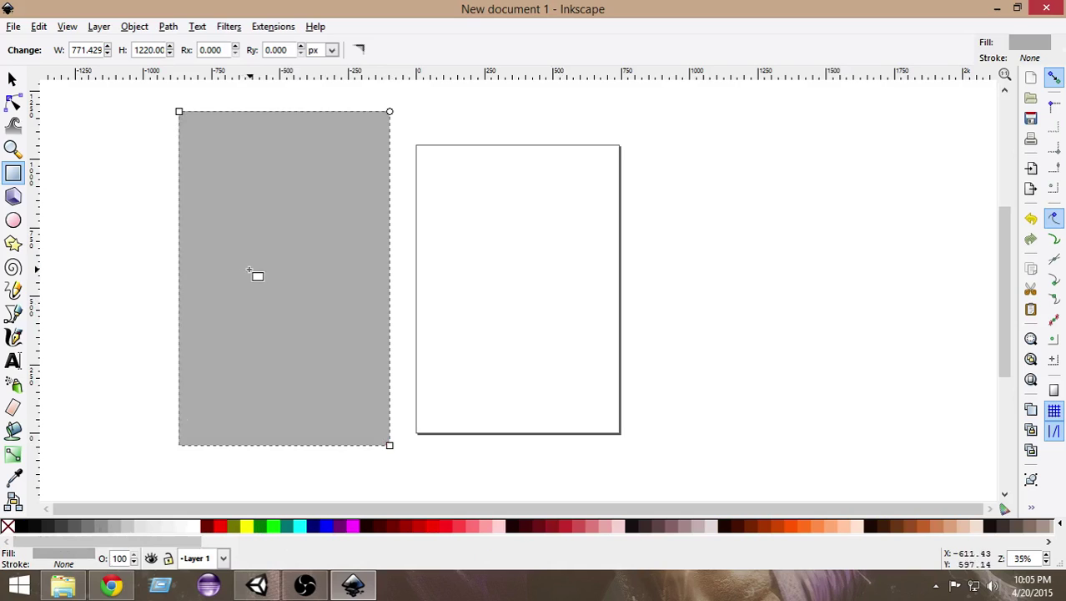
click(13, 77)
drag(269, 219, 230, 217)
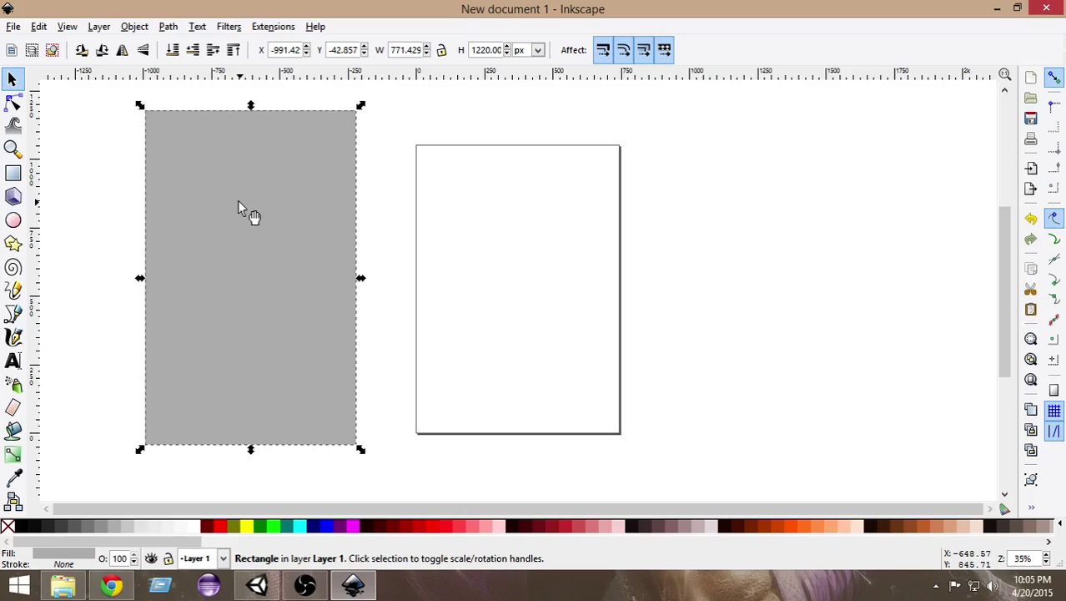
- Resize the gray rectangle to 480 × 800 px and move it up and right
triple_click(398, 53)
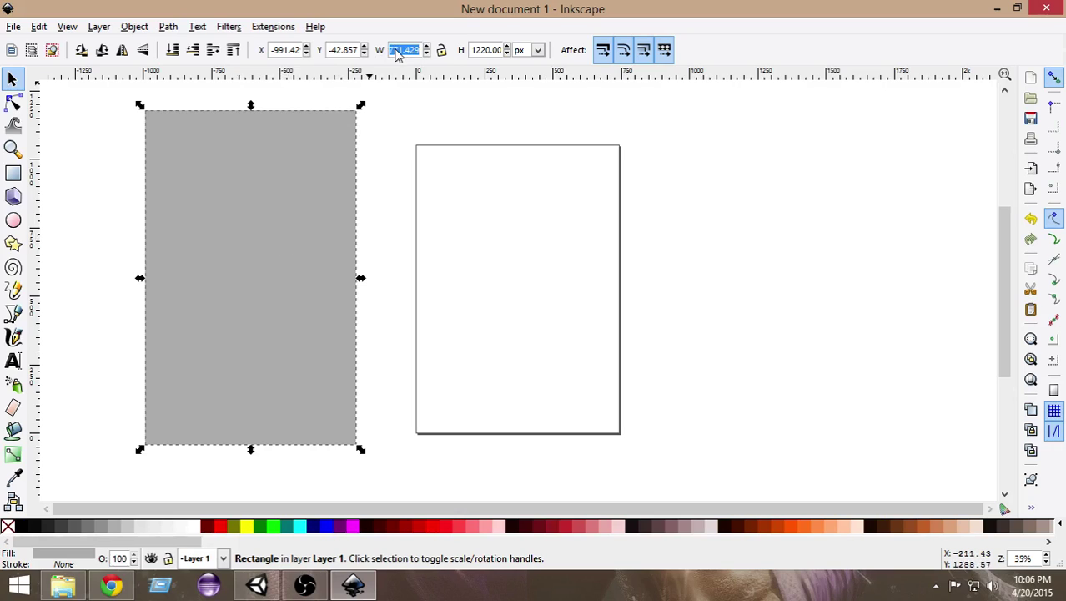
text(480)
key(Return)
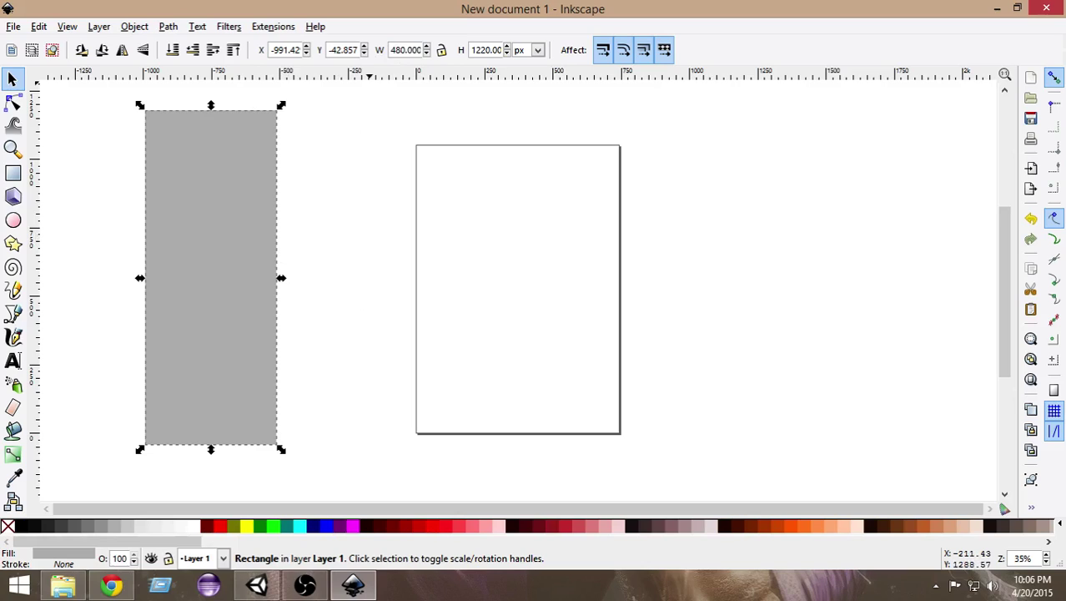
triple_click(487, 55)
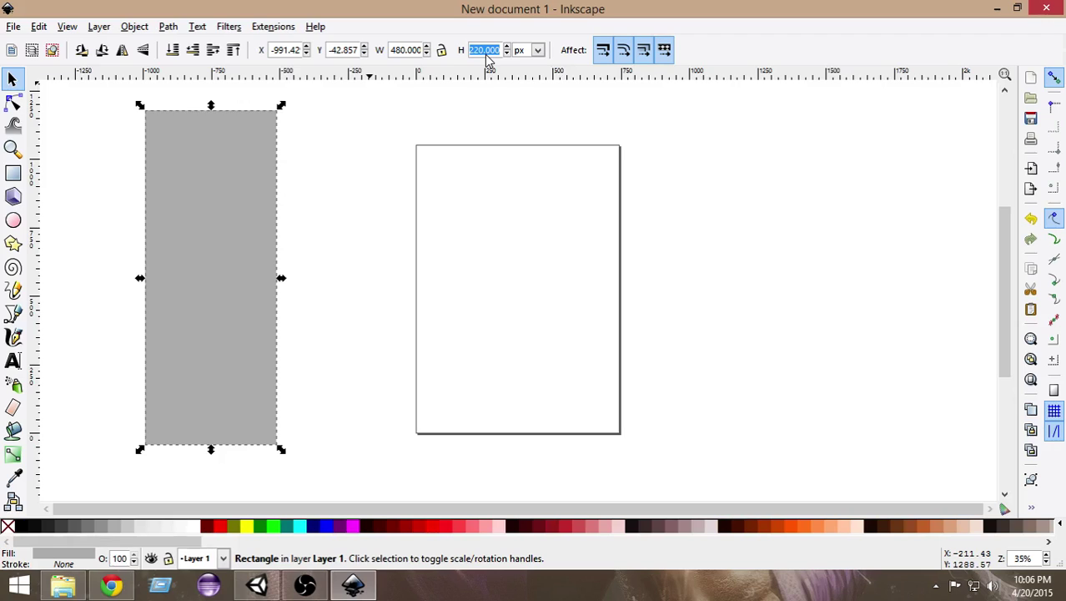
text(800)
key(Return)
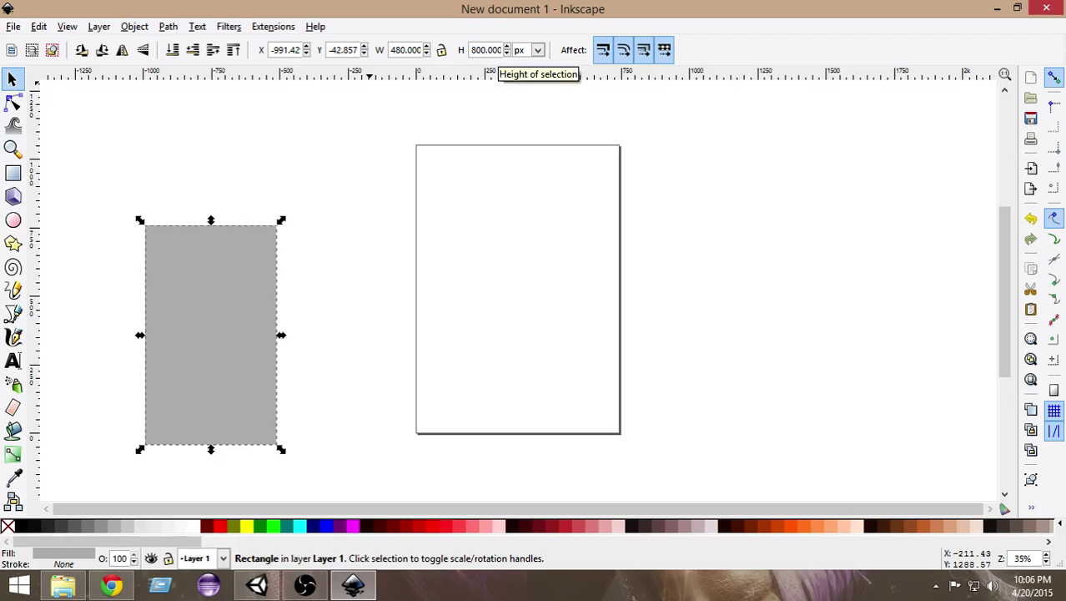
drag(246, 306, 414, 276)
ctrl+scroll(307, 252, up, 3)
ctrl+scroll(495, 236, down, 2)
ctrl+scroll(496, 237, up, 1)
ctrl+scroll(495, 236, down, 1)
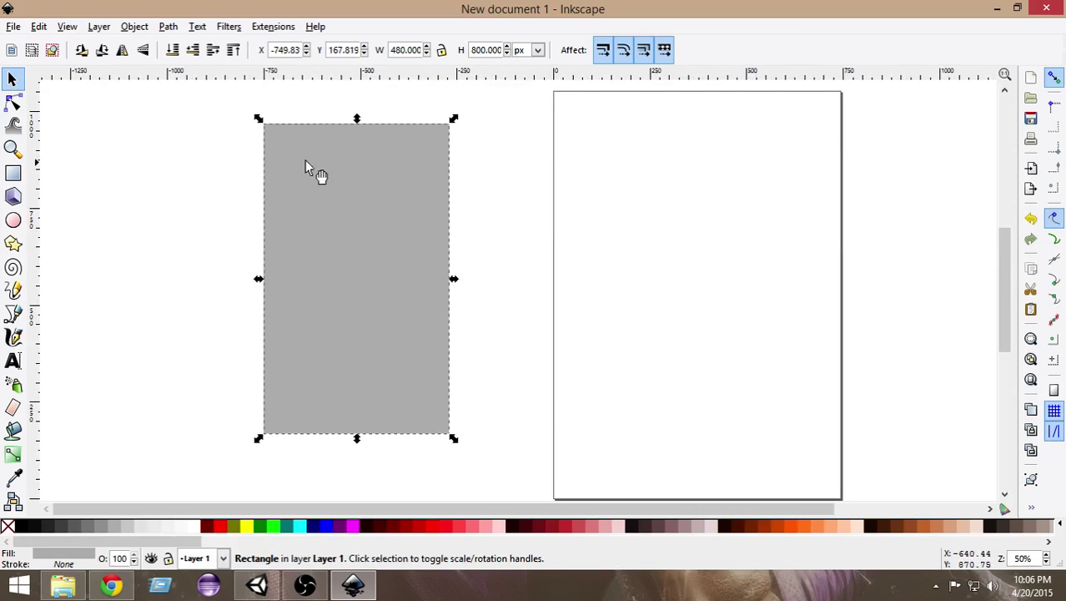
- Draw a small white strip near the top-left of the gray rectangle
click(503, 195)
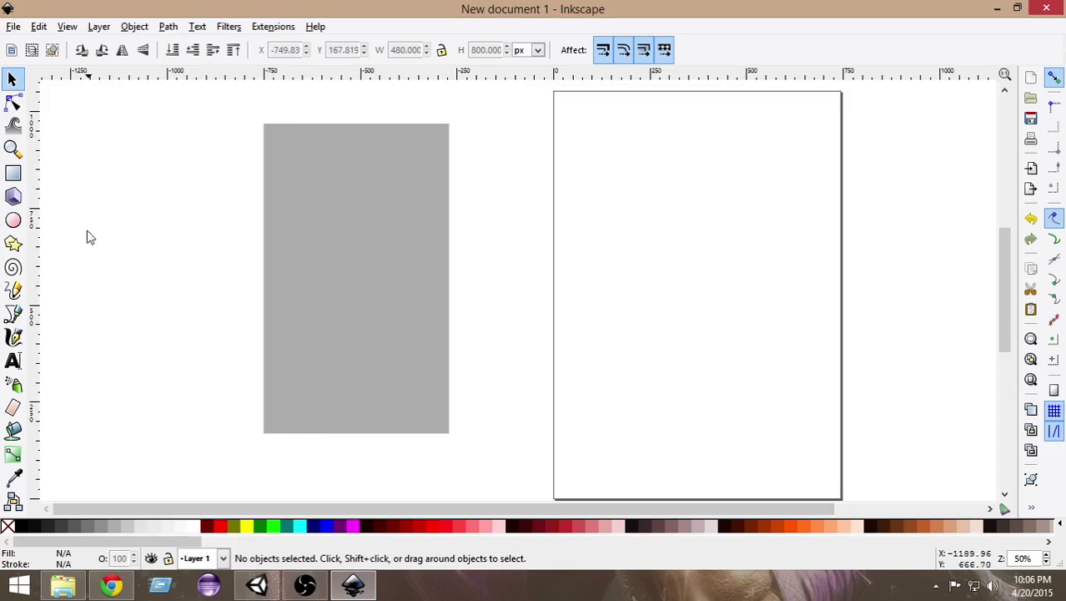
click(14, 174)
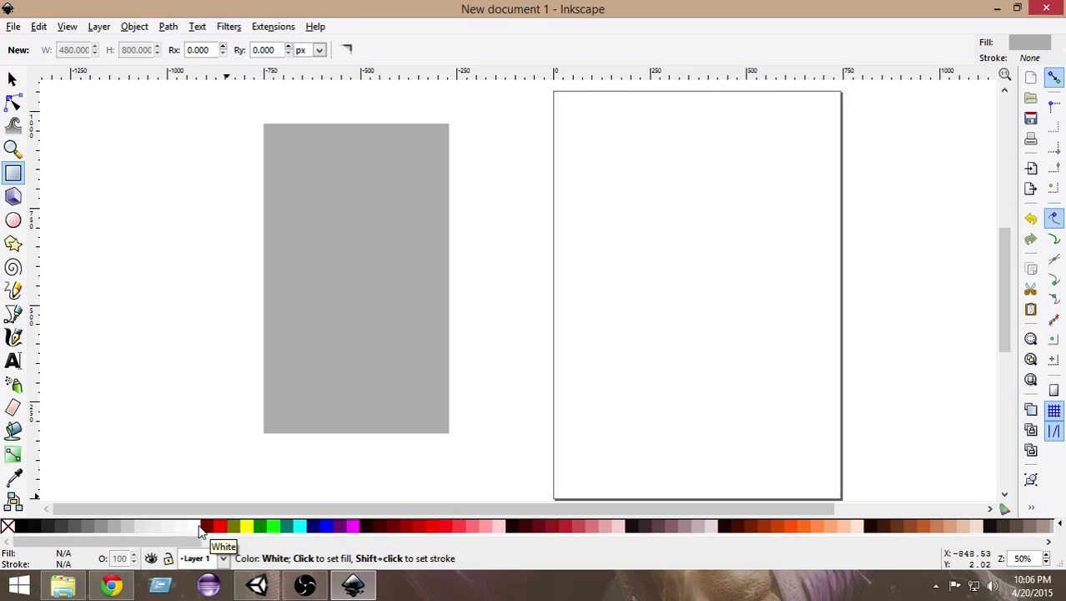
click(196, 528)
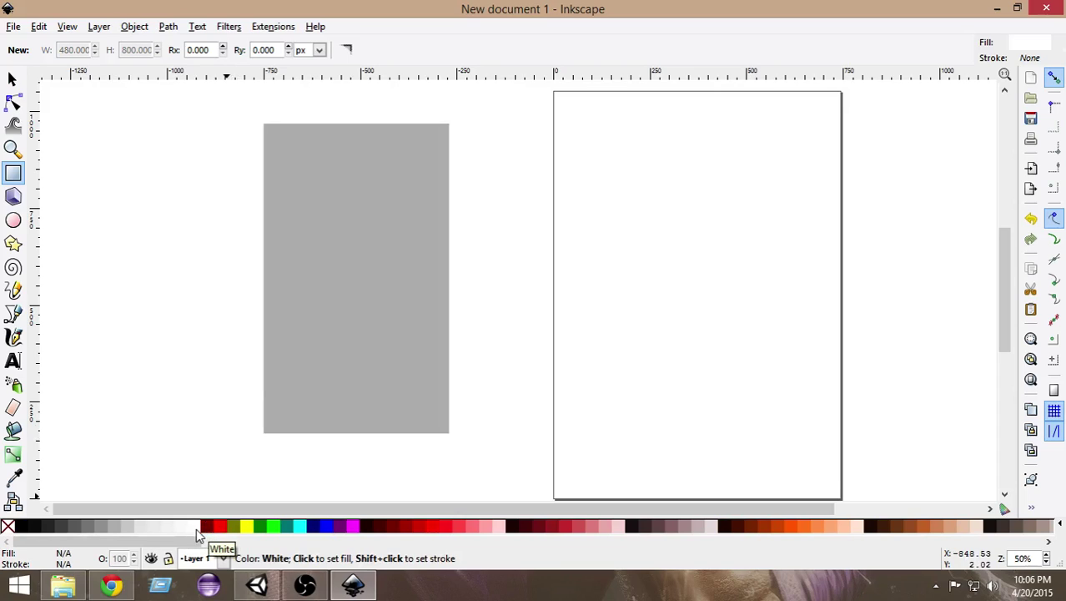
drag(292, 146, 306, 191)
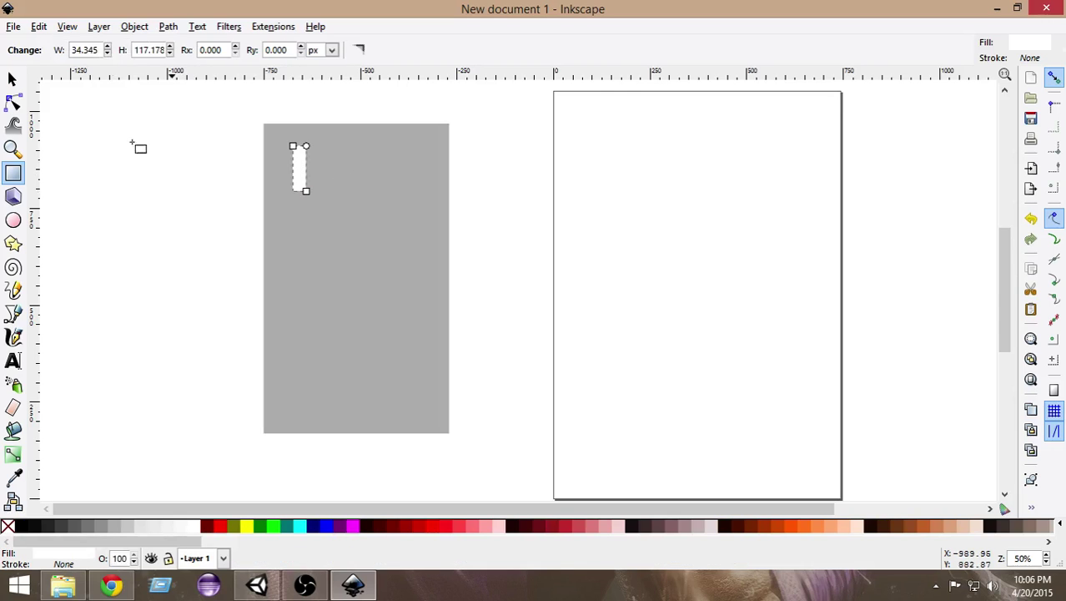
- Copy the white strip to the road's right edge and add a horizontal guide along their tops
click(12, 79)
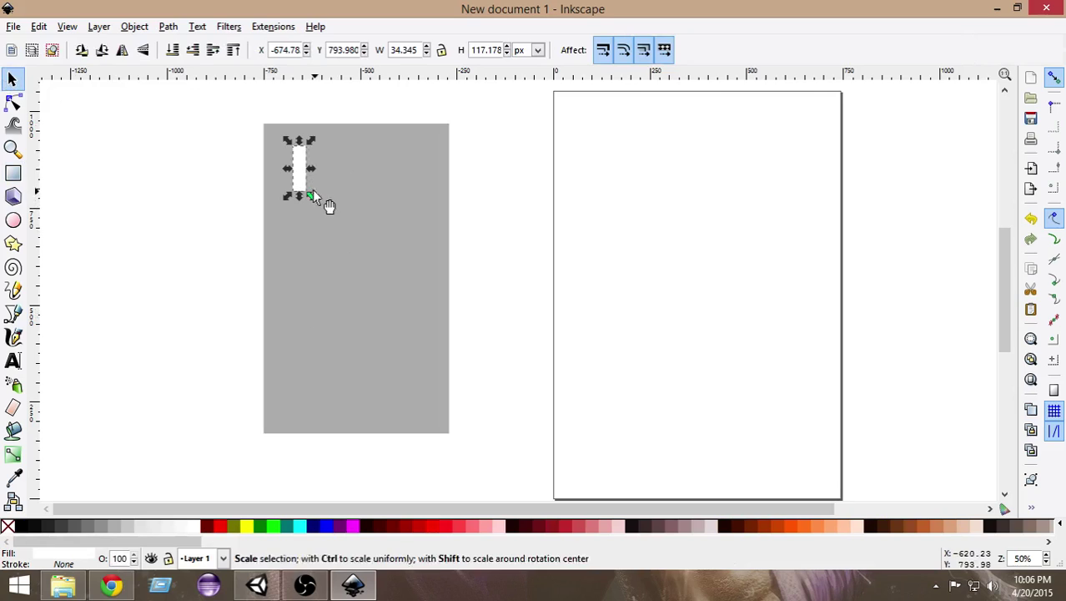
right_click(302, 180)
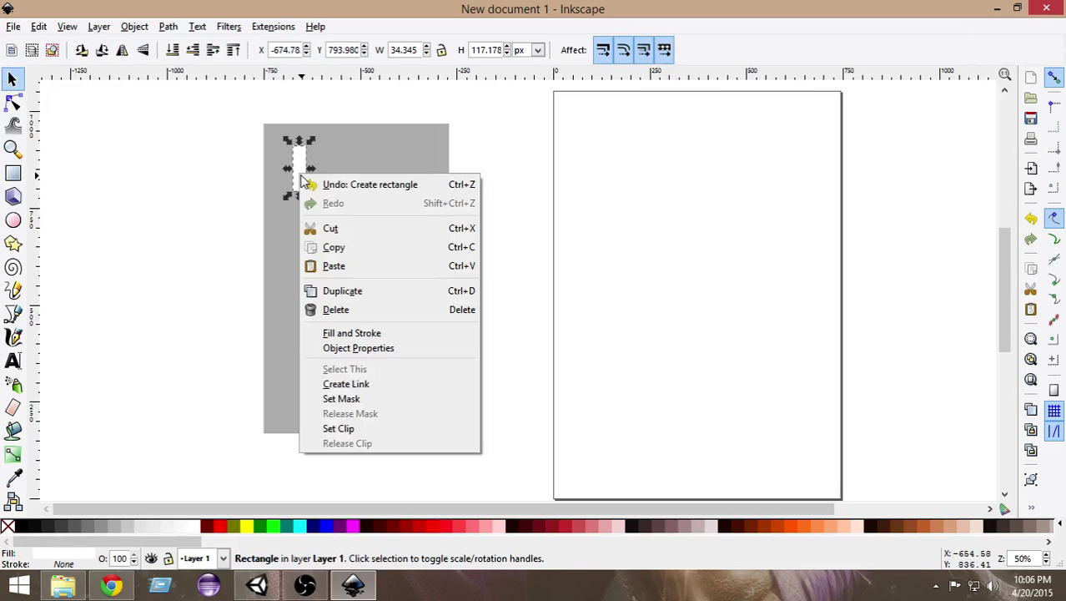
click(217, 185)
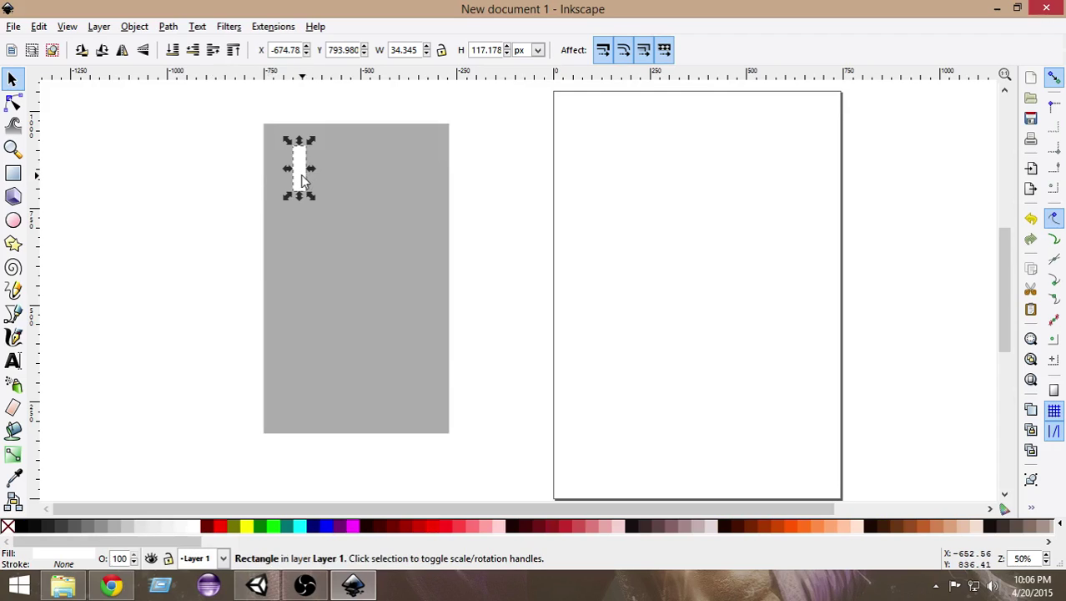
drag(302, 180, 426, 173)
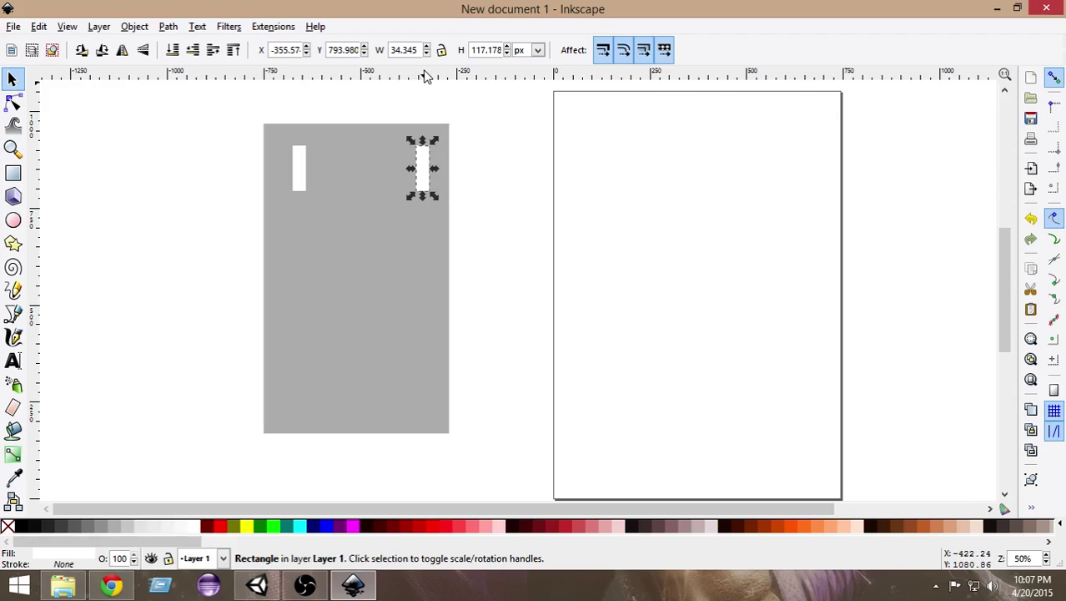
drag(428, 76, 431, 148)
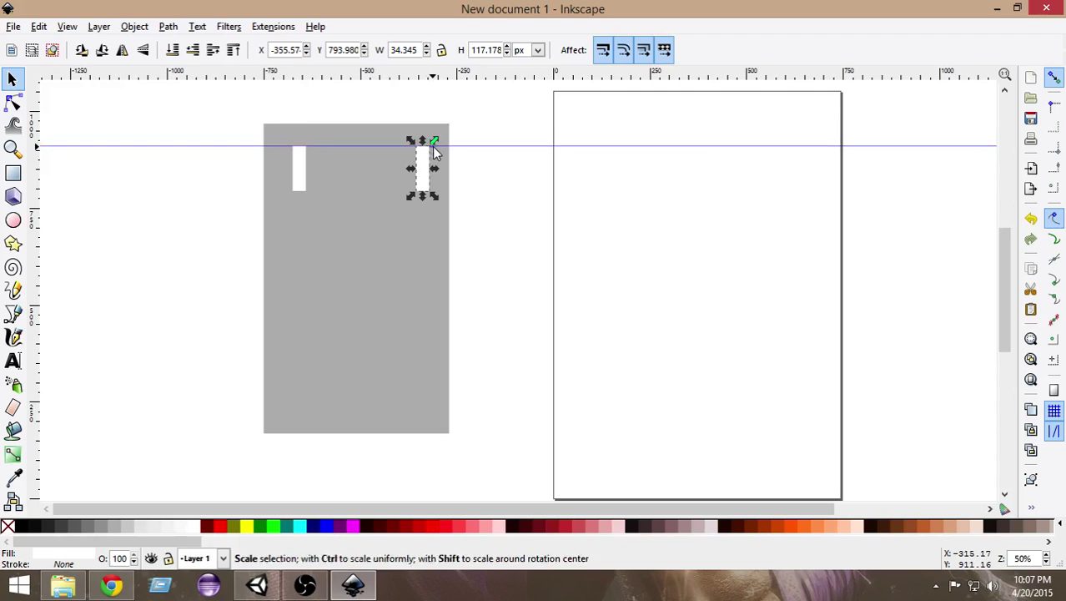
- Align the guide to the dash tops, then duplicate the dash pair and move it down
click(455, 184)
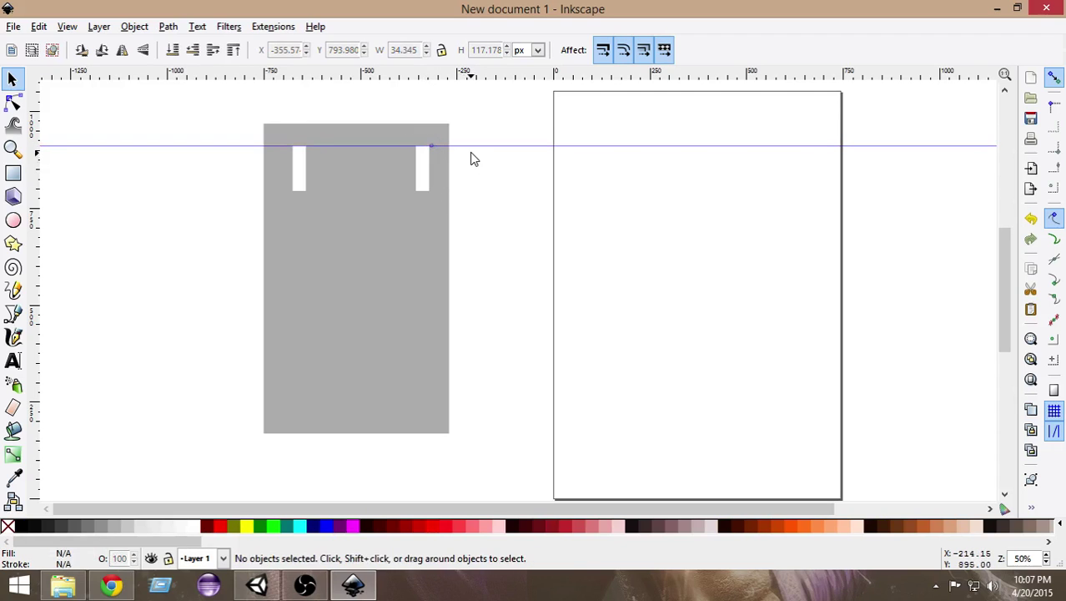
drag(473, 147, 475, 77)
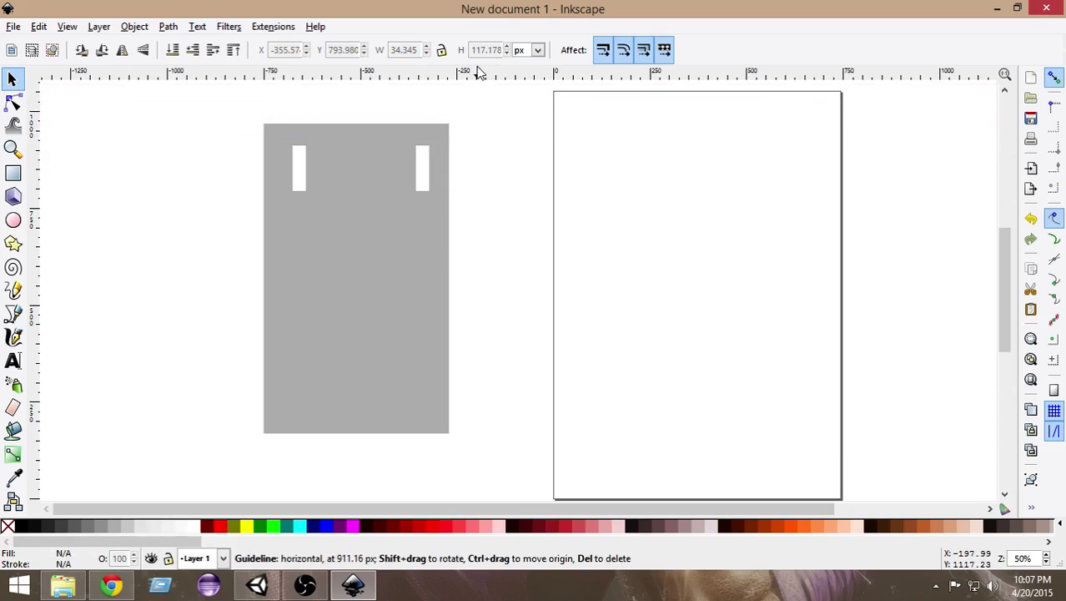
click(303, 175)
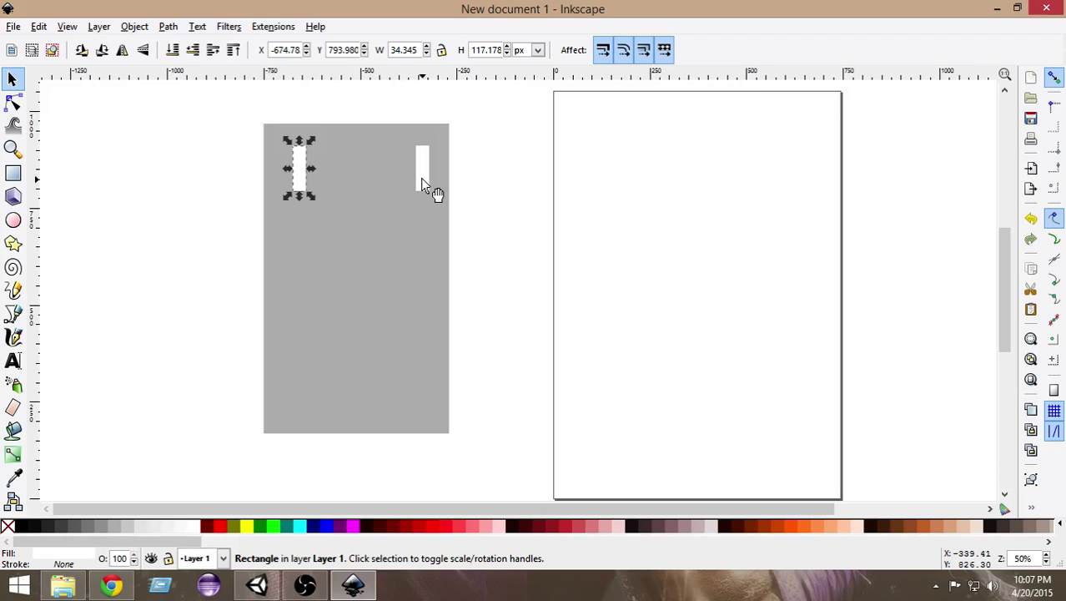
key(shift)
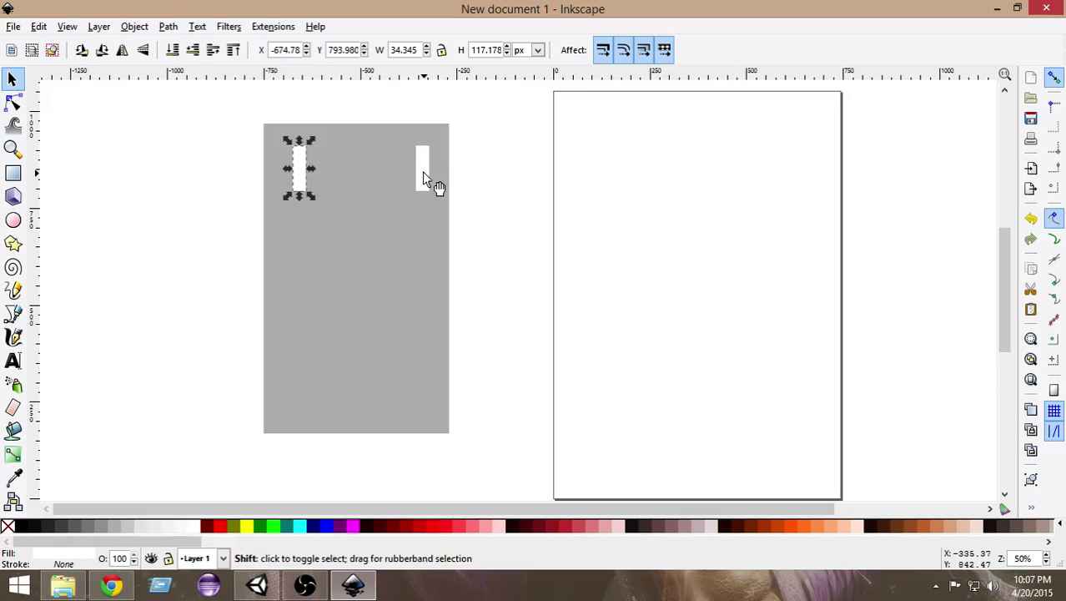
shift+click(427, 178)
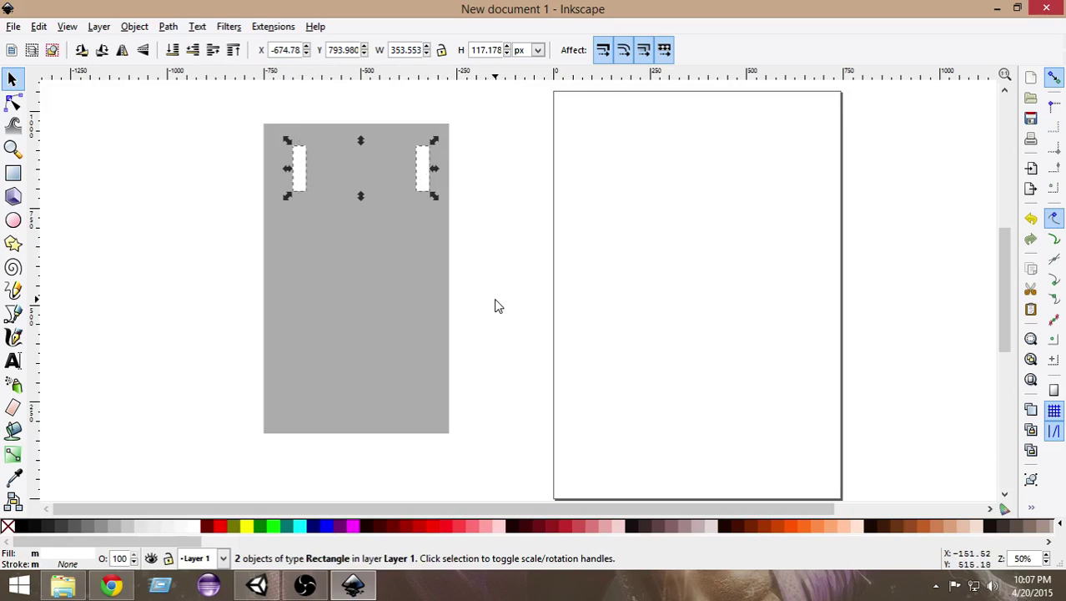
key(ctrl)
key(Down)
key(Down)
key(Down)
key(Down)
key(Down)
key(Down)
key(Down)
key(Down)
key(Down)
key(Down)
key(Down)
key(Down)
key(Down)
key(Down)
key(Down)
key(Down)
key(Down)
key(Down)
key(Down)
key(Down)
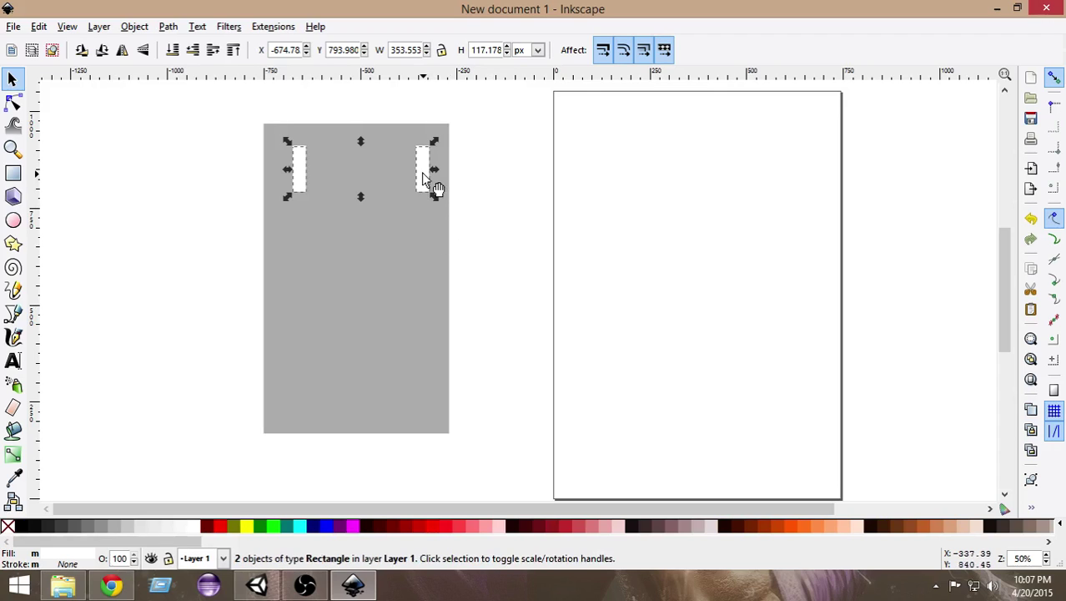
key(Down)
key(Down)
key(Down)
key(Down)
key(Down)
key(Down)
key(Down)
key(Down)
key(Down)
key(Down)
key(Down)
key(Down)
key(Down)
key(Down)
key(Down)
key(Down)
key(Down)
key(Down)
key(Down)
key(Down)
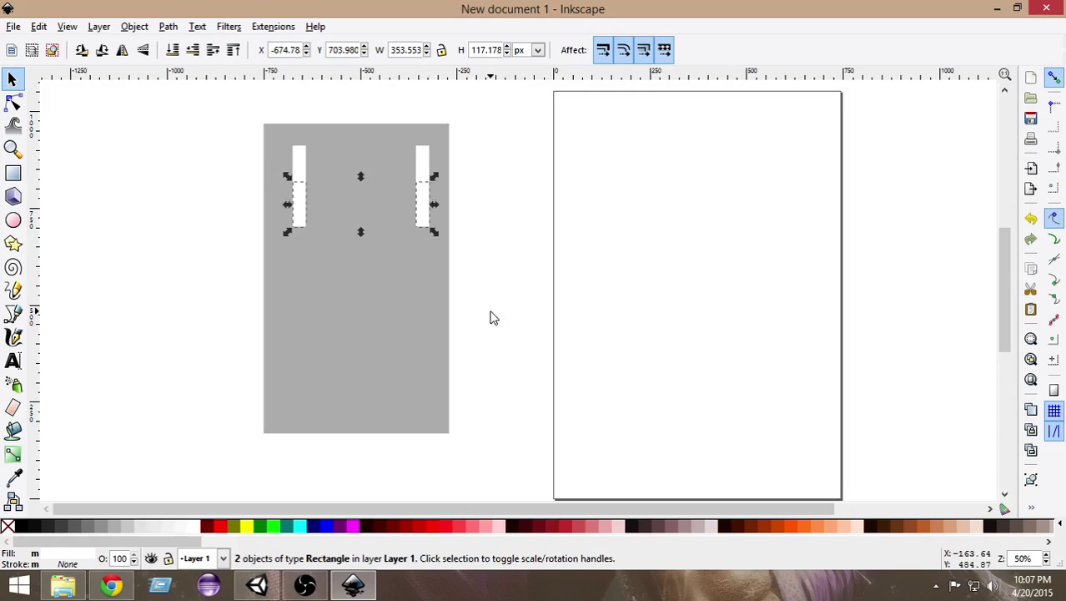
key(Down)
key(Down)
key(Down)
key(Down)
key(Down)
key(Down)
key(Down)
key(Down)
key(Down)
key(Down)
key(Down)
key(Down)
key(Down)
key(Down)
key(Down)
key(Down)
key(Down)
key(Down)
key(Down)
key(Down)
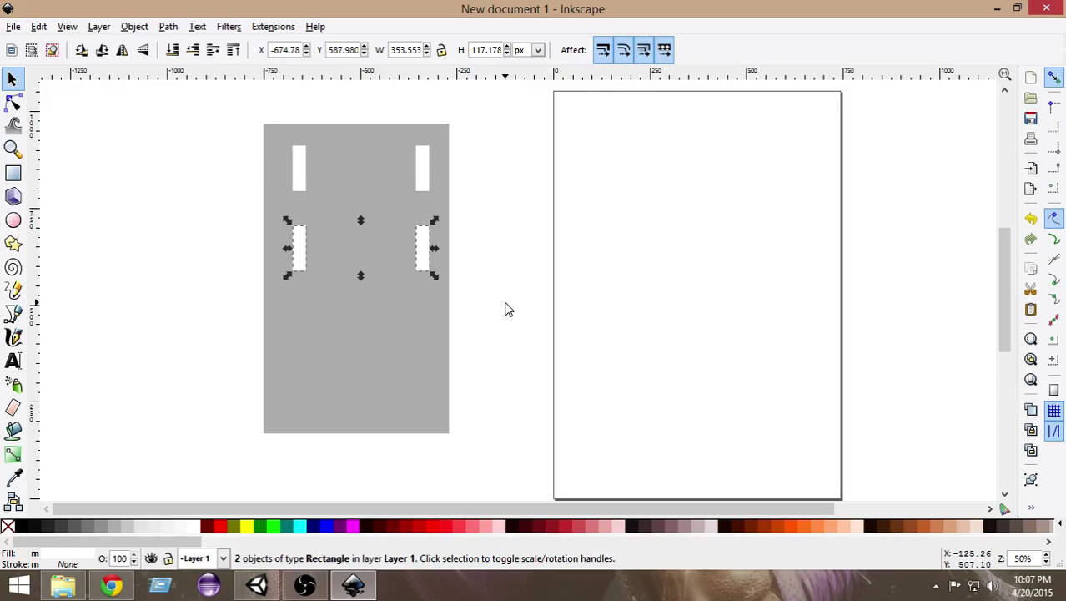
key(Up)
key(Up)
key(Up)
key(Up)
key(Up)
key(Up)
key(Up)
key(Up)
key(Up)
key(Up)
key(Up)
key(Up)
key(Up)
key(Up)
key(Up)
key(Up)
key(Up)
key(Up)
key(Up)
key(Up)
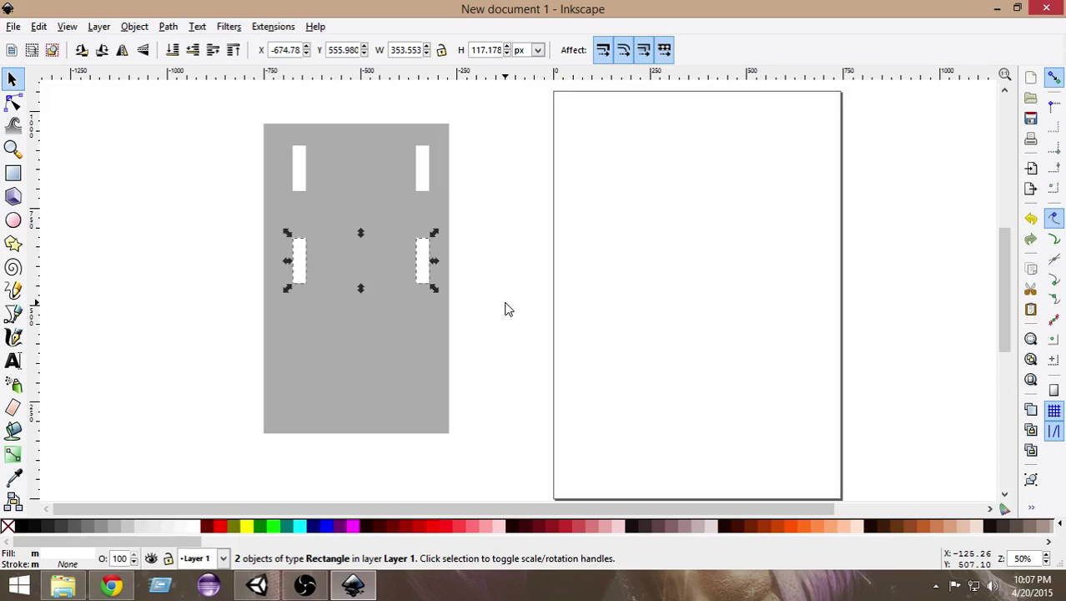
key(Down)
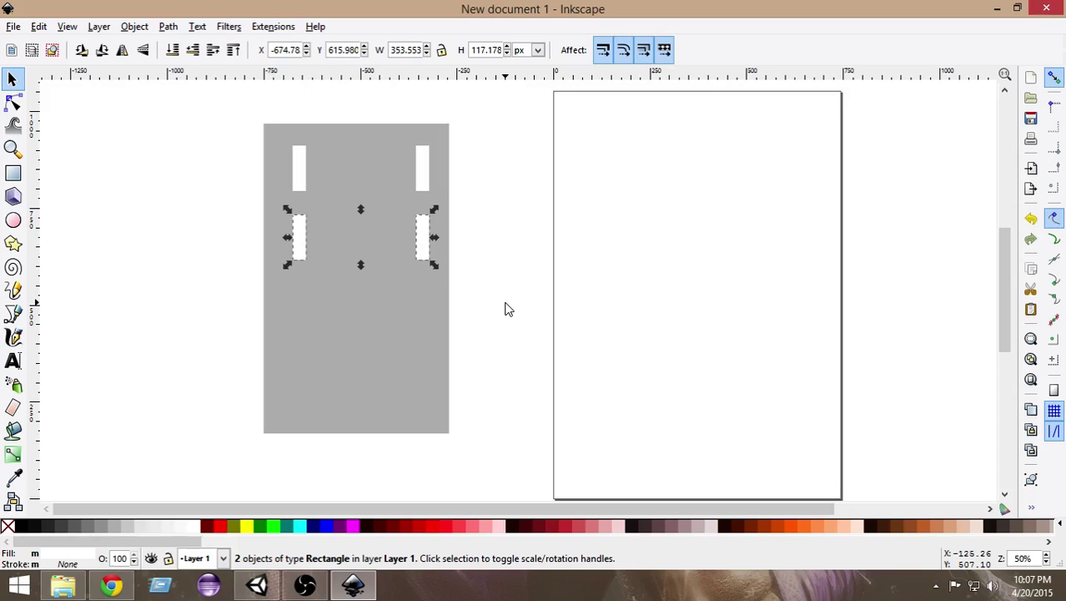
- Add two more dash-pair copies further down, giving four pairs on the road
key(ctrl)
key(Down)
key(Down)
key(Down)
key(Down)
key(Down)
key(Down)
key(Down)
key(Down)
key(Down)
key(Down)
key(Down)
key(Down)
key(Down)
key(Down)
key(Down)
key(Down)
key(Down)
key(Down)
key(Down)
key(Down)
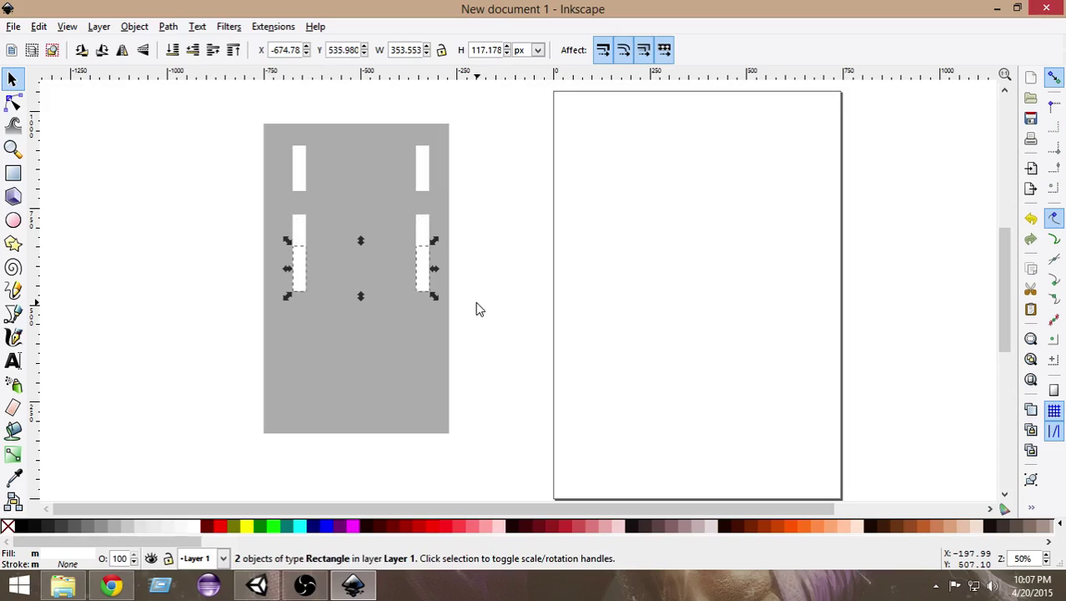
key(Down)
key(Down)
key(Down)
key(Down)
key(Down)
key(Down)
key(Down)
key(Down)
key(Down)
key(Down)
key(Down)
key(Down)
key(Down)
key(Down)
key(Down)
key(Down)
key(Down)
key(Down)
key(Down)
key(Down)
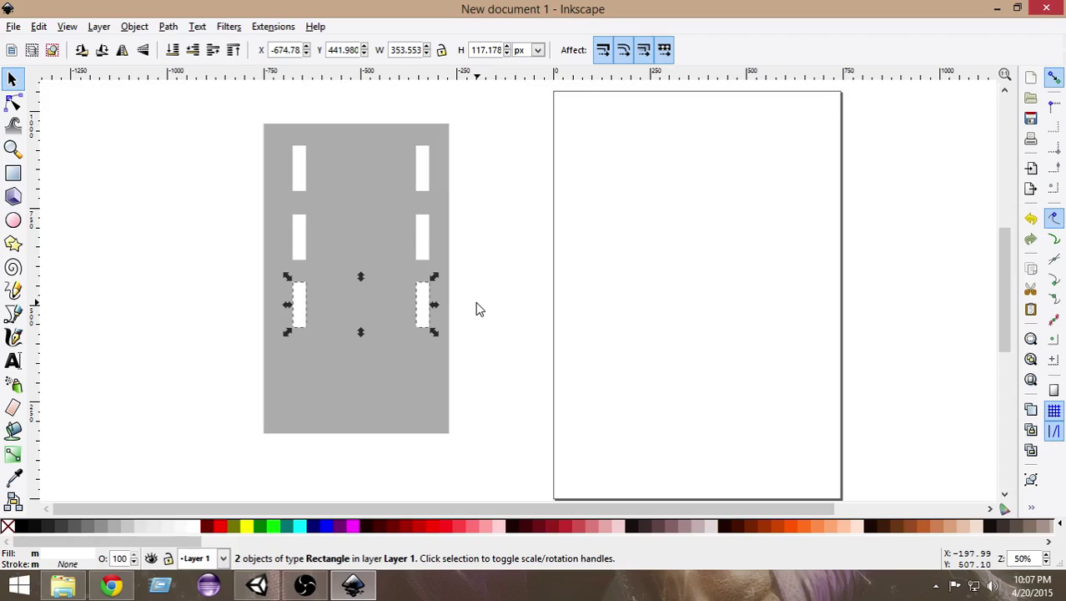
key(Up)
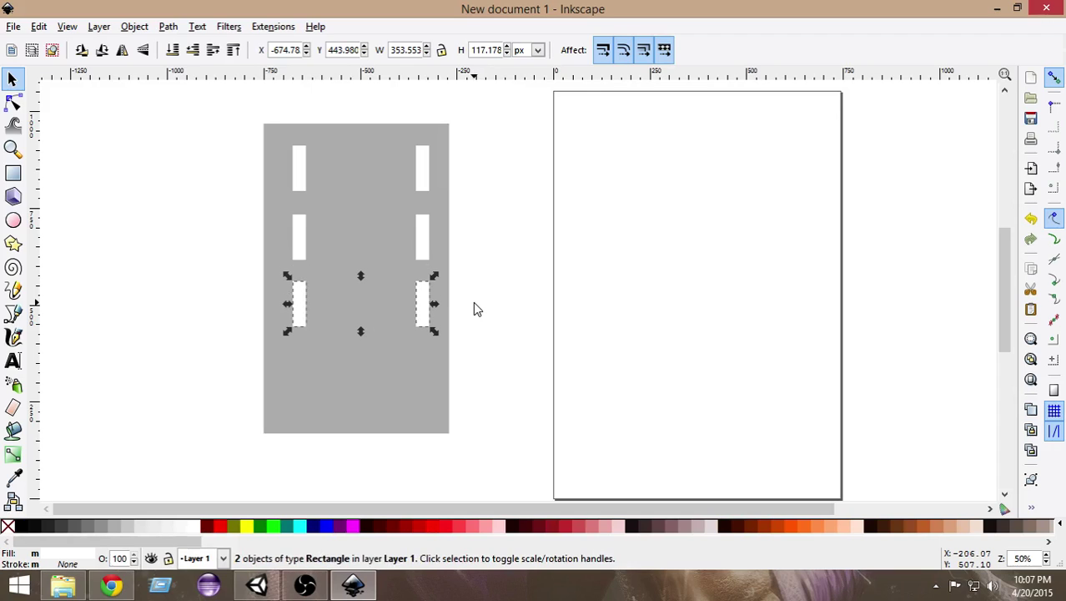
key(Down)
key(Down)
key(Down)
key(Down)
key(Down)
key(Down)
key(Down)
key(Down)
key(Down)
key(Down)
key(Down)
key(Down)
key(Down)
key(Down)
key(Down)
key(Down)
key(Down)
key(Down)
key(Down)
key(Down)
key(Down)
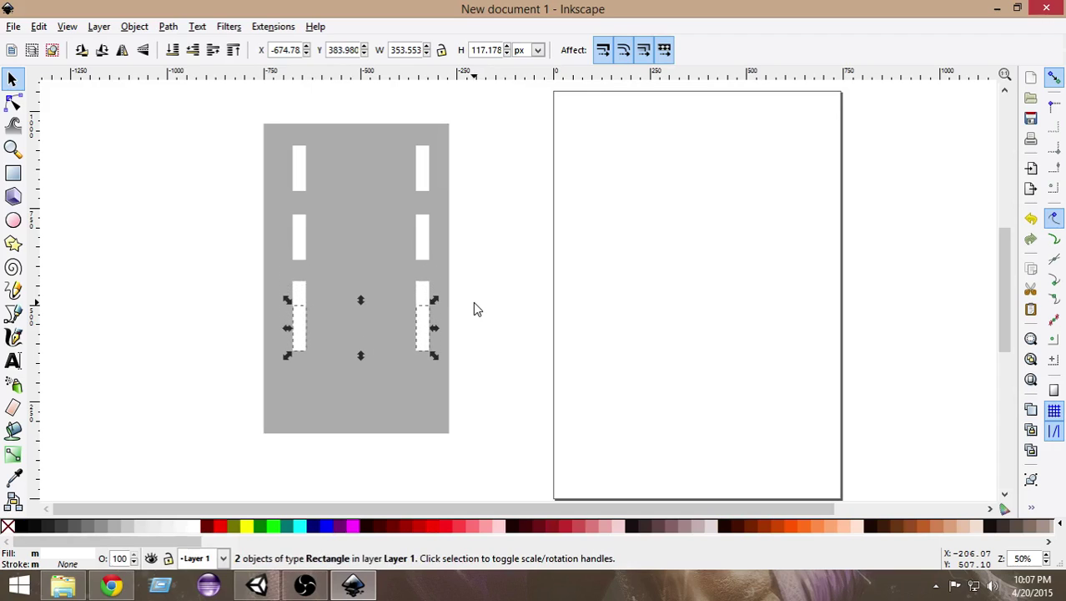
key(Down)
key(Down)
key(Down)
key(Down)
key(Down)
key(Down)
key(Down)
key(Down)
key(Down)
key(Down)
key(Down)
key(Down)
key(Down)
key(Down)
key(Down)
key(Down)
key(Down)
key(Down)
key(Down)
key(Down)
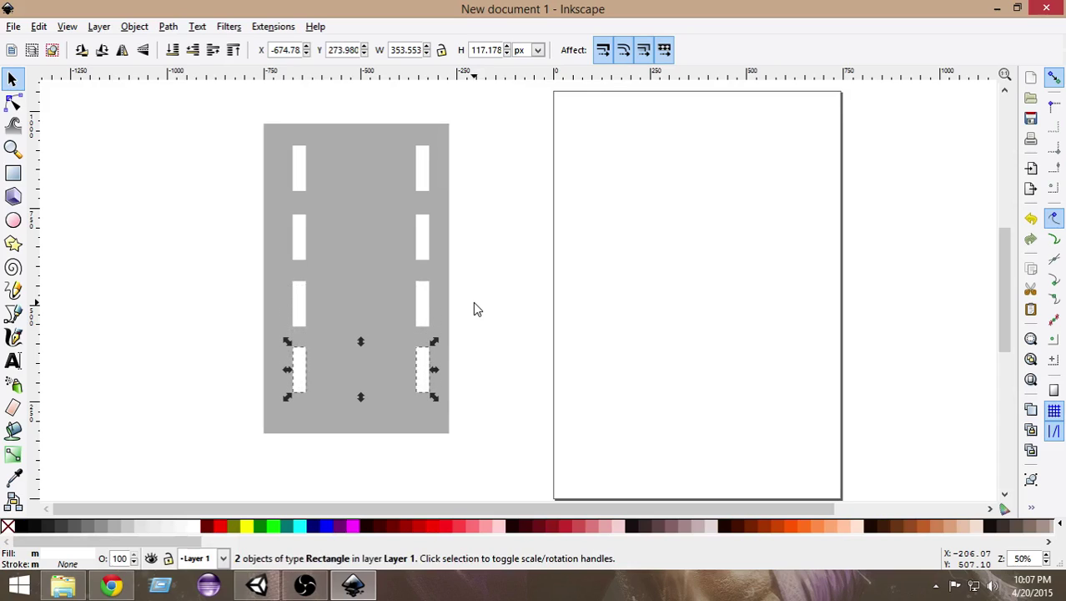
key(Up)
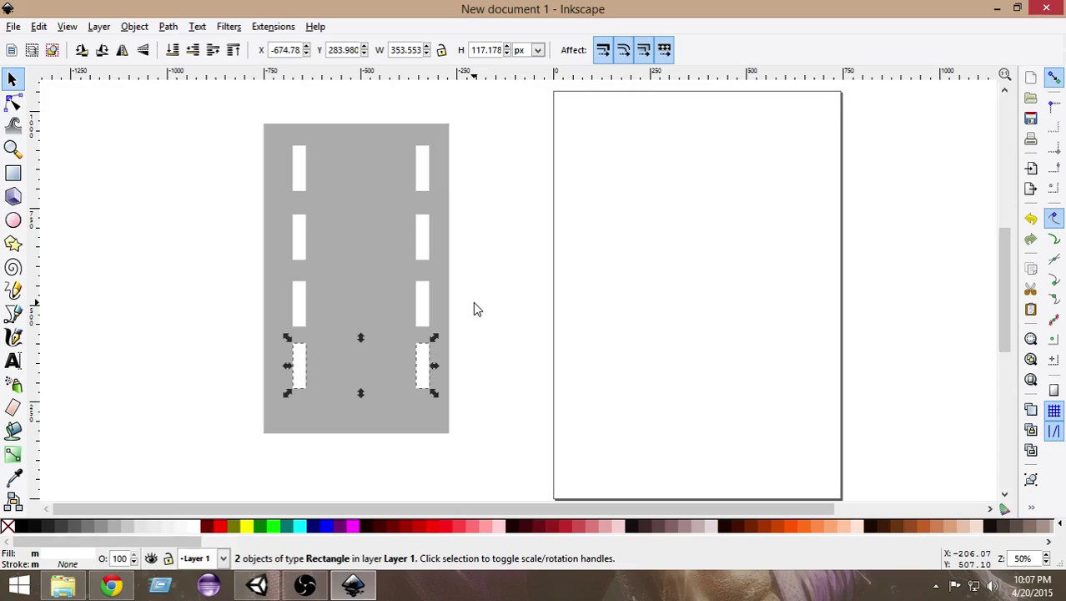
- Select all eight white dashes and stretch them downward to span 671.624 px
click(299, 182)
click(425, 184)
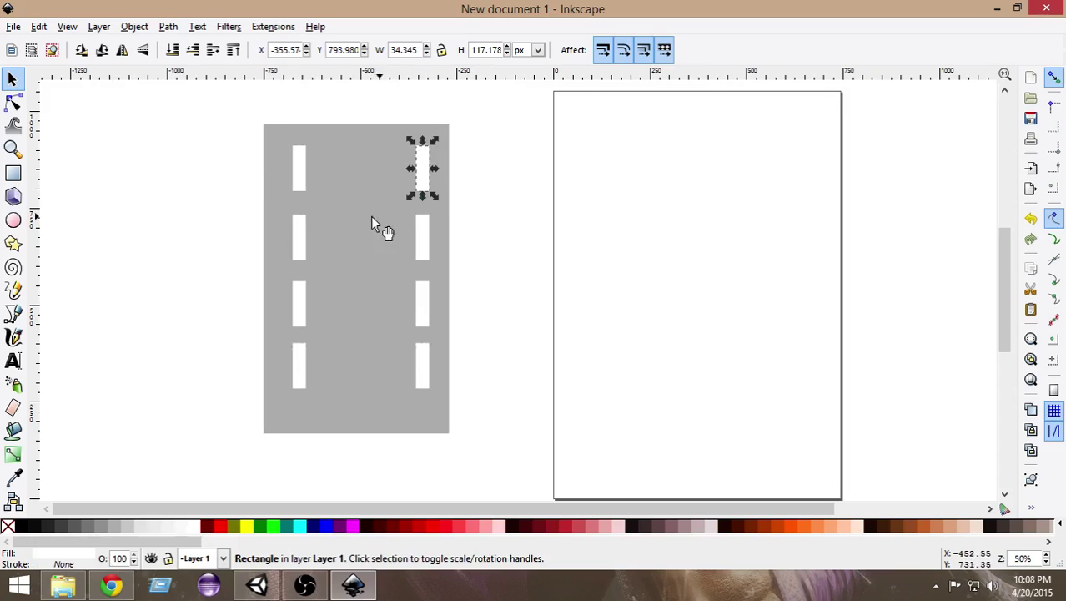
drag(209, 136, 491, 415)
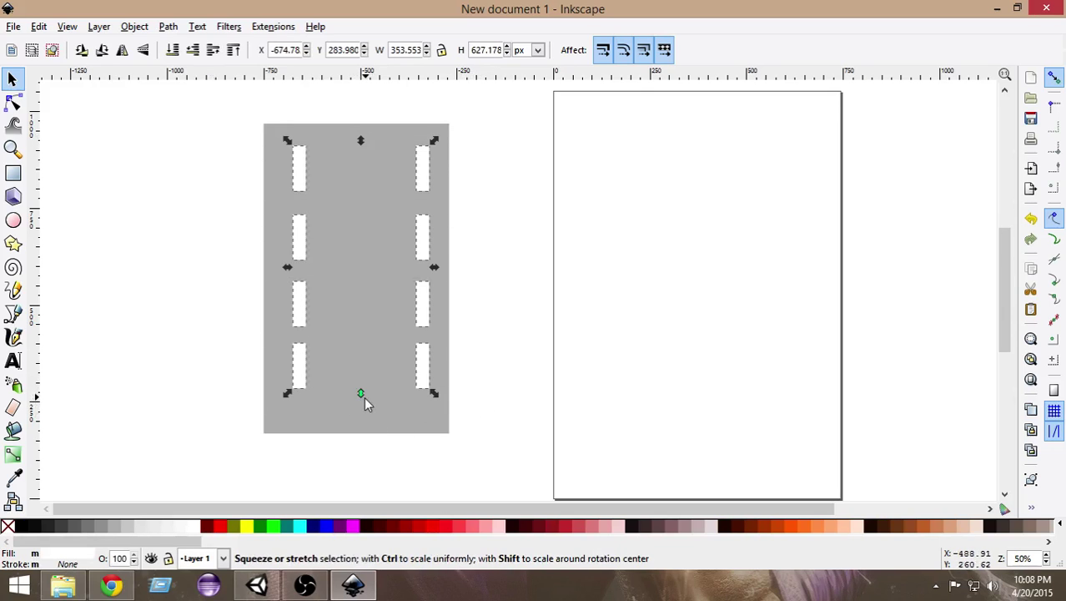
drag(364, 396, 362, 413)
click(505, 374)
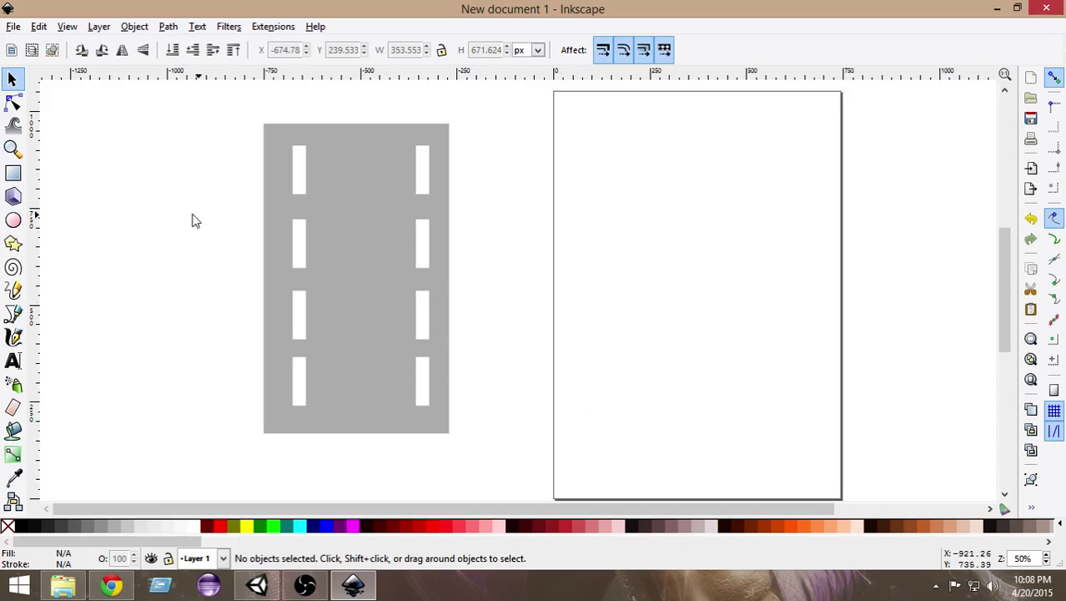
- Draw a thin white centre dash at the road's top, copy it downward, and save
click(13, 172)
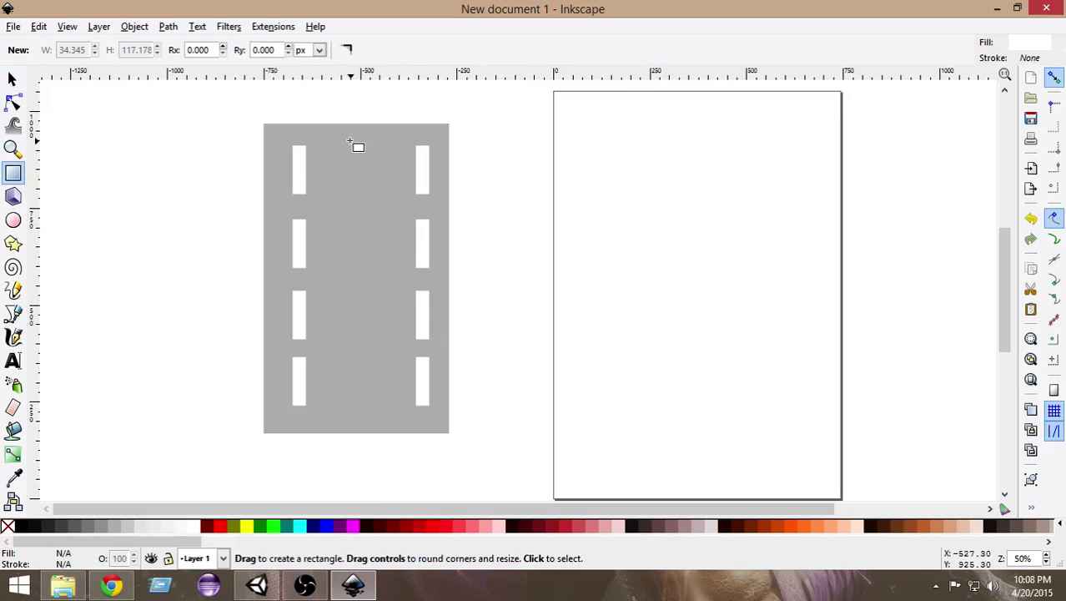
mouse_move(355, 136)
mouse_down()
mouse_move(365, 200)
mouse_move(357, 194)
mouse_up()
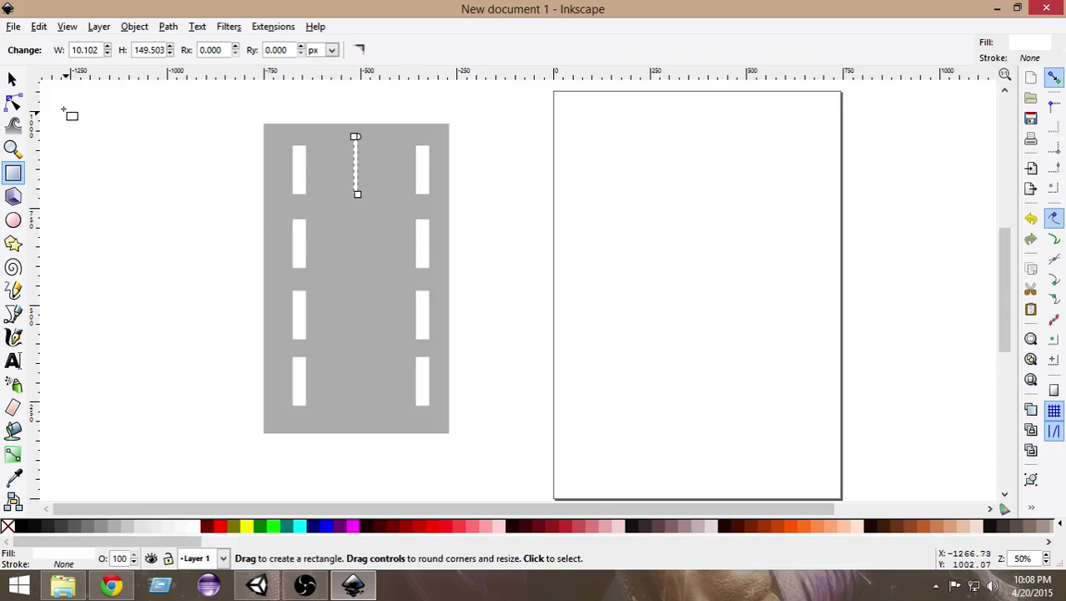
click(12, 78)
click(496, 313)
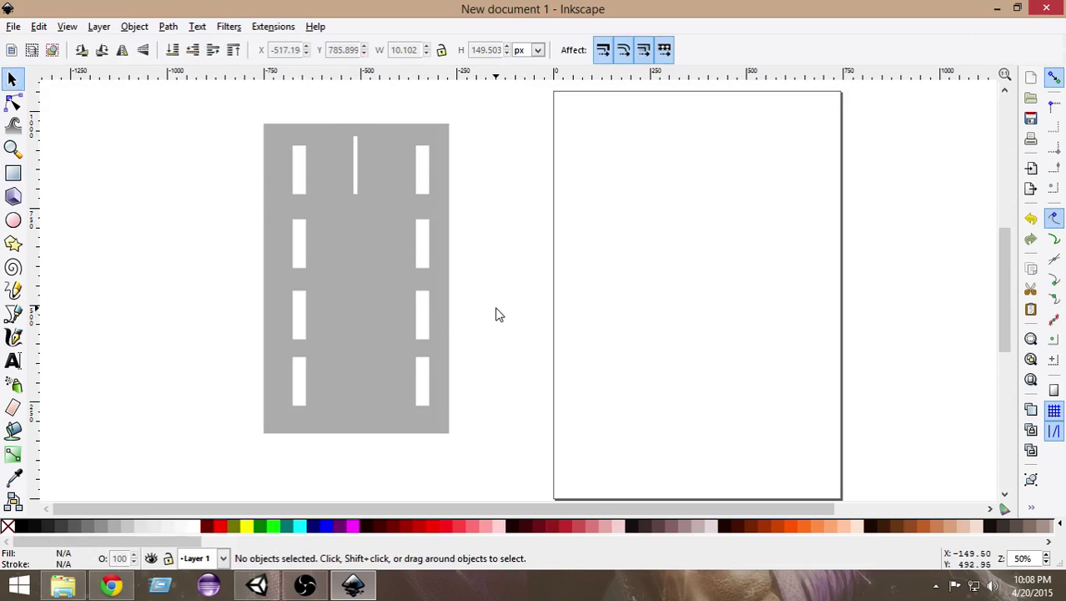
click(356, 179)
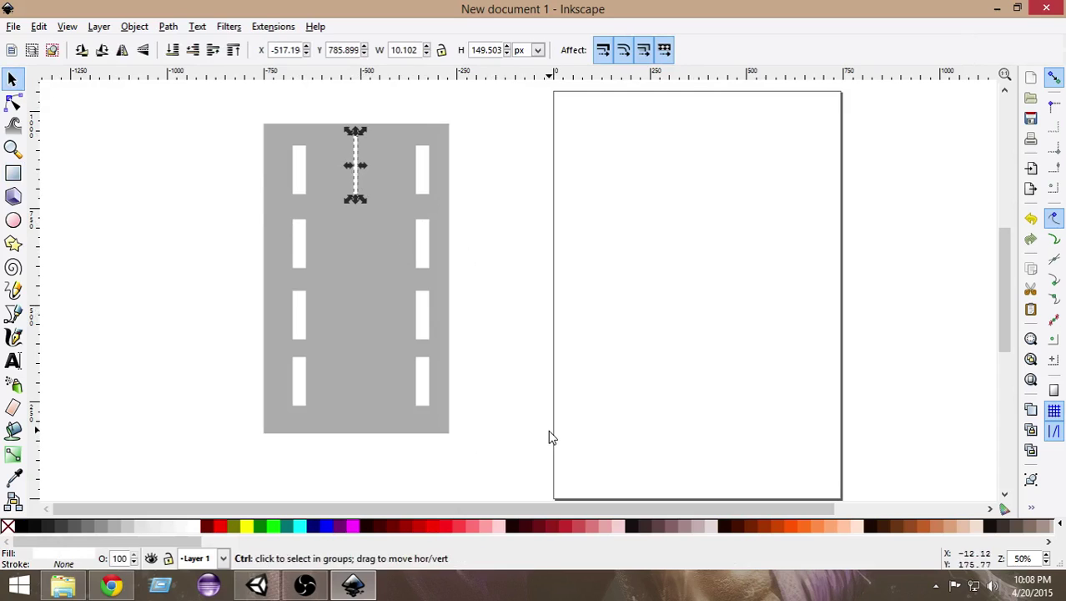
key(Down)
key(Down)
key(Down)
key(Down)
key(Down)
key(Down)
key(Down)
key(Down)
key(Down)
key(Down)
key(Down)
key(Down)
key(Down)
key(Down)
key(Down)
key(Down)
key(Down)
key(Down)
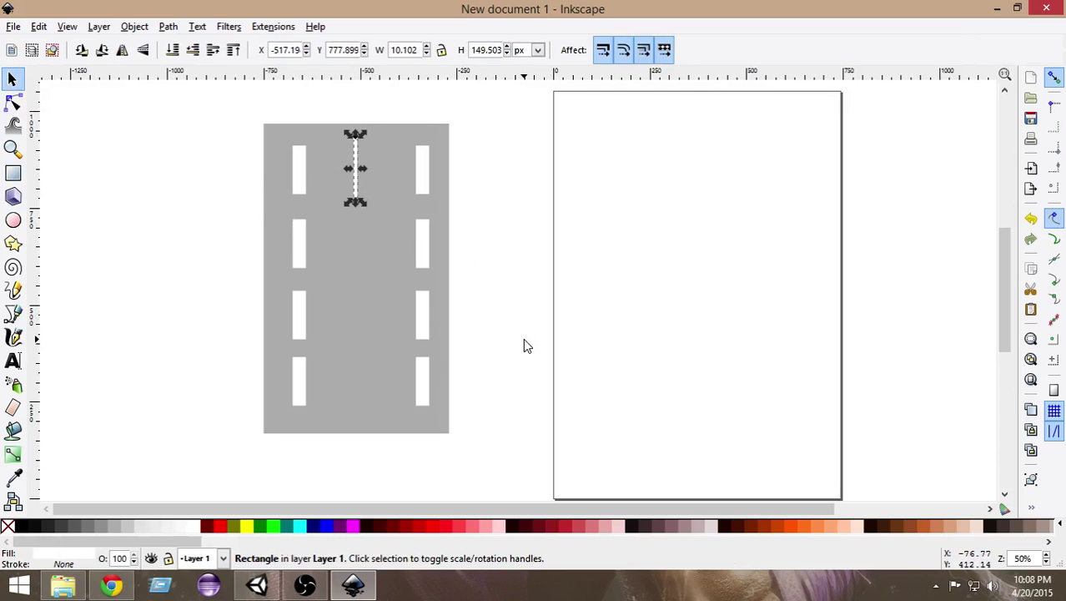
key(Down)
key(Down)
key(Down)
key(Down)
key(Down)
key(Down)
key(Down)
key(Down)
key(Down)
key(Down)
key(Down)
key(Down)
key(Down)
key(Down)
key(Down)
key(Down)
key(Down)
key(Down)
key(Down)
key(Down)
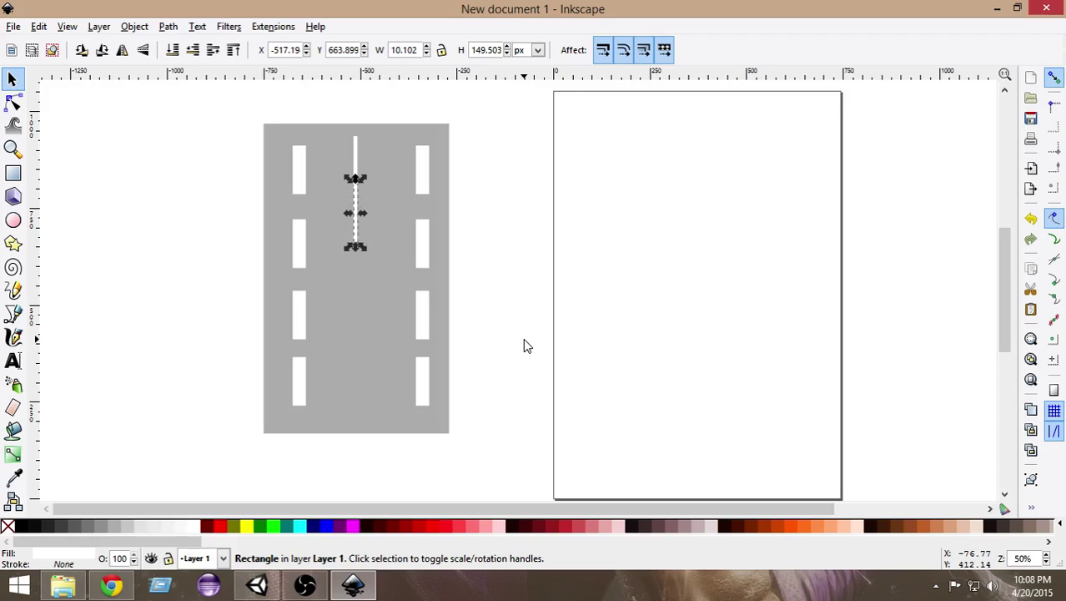
key(Down)
key(Down)
key(Down)
key(Down)
key(Down)
key(Down)
key(Down)
key(Down)
key(Down)
key(Down)
key(Down)
key(Down)
key(Down)
key(Down)
key(Down)
key(Down)
key(Down)
key(Down)
key(Down)
key(Down)
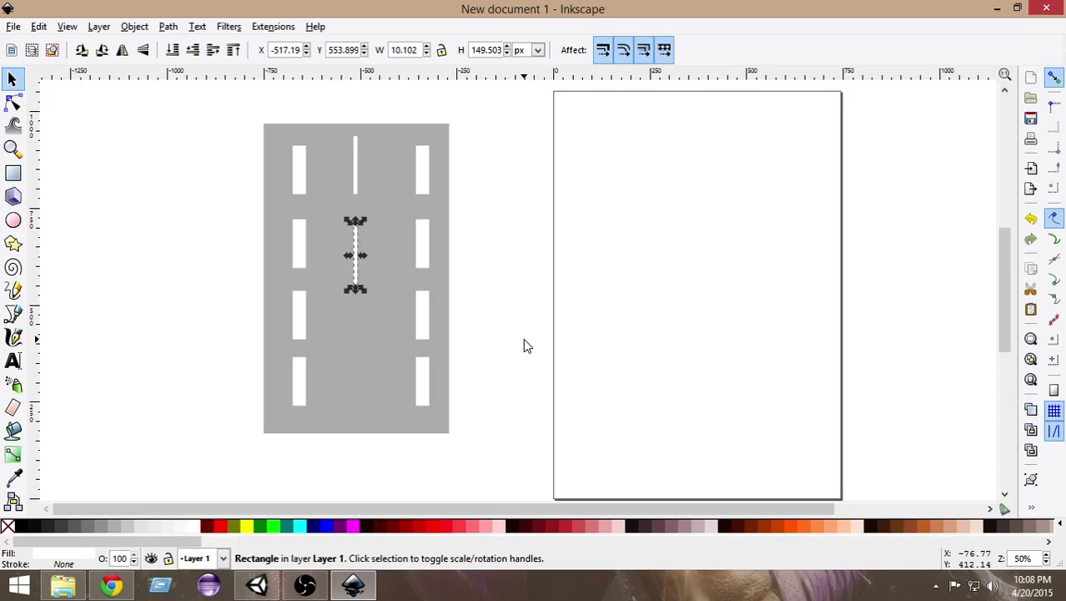
key(ctrl+s)
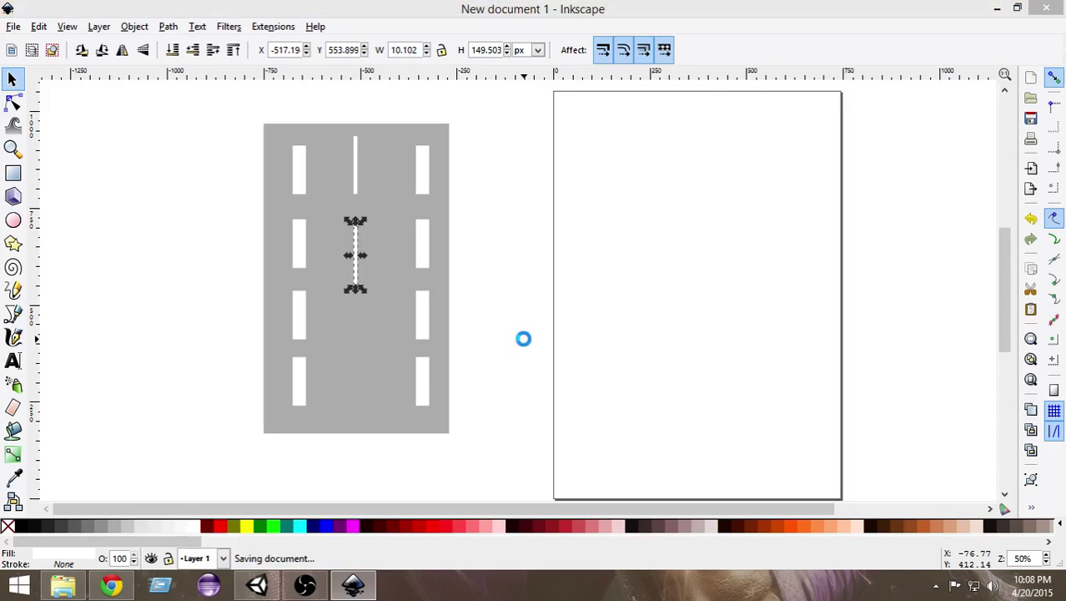
click(546, 27)
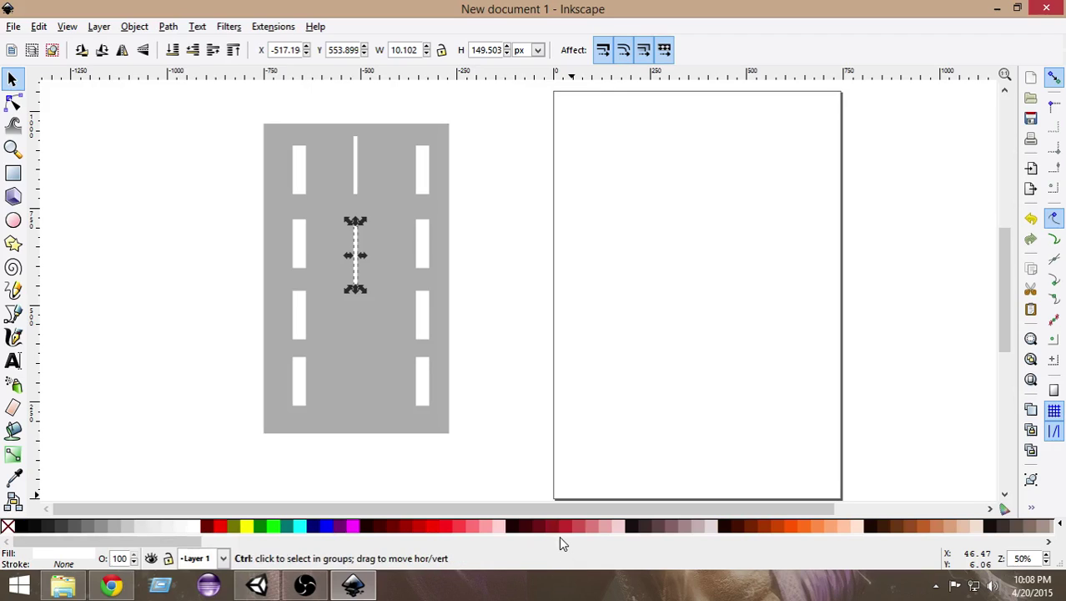
- Nudge the three 10.102 × 149.503 px centre dashes into even spacing down the middle
key(Down)
key(Down)
key(Down)
key(Down)
key(Down)
key(Down)
key(Down)
key(Down)
key(Down)
key(Down)
key(Down)
key(Down)
key(Down)
key(Down)
key(Down)
key(Down)
key(Down)
key(Down)
key(Down)
key(Down)
key(Up)
key(Up)
key(Up)
key(Up)
key(Up)
key(Up)
key(Up)
key(Up)
key(Up)
key(Up)
key(Up)
key(Up)
key(Up)
key(Up)
key(Up)
key(Up)
key(Up)
key(Up)
key(Up)
key(Up)
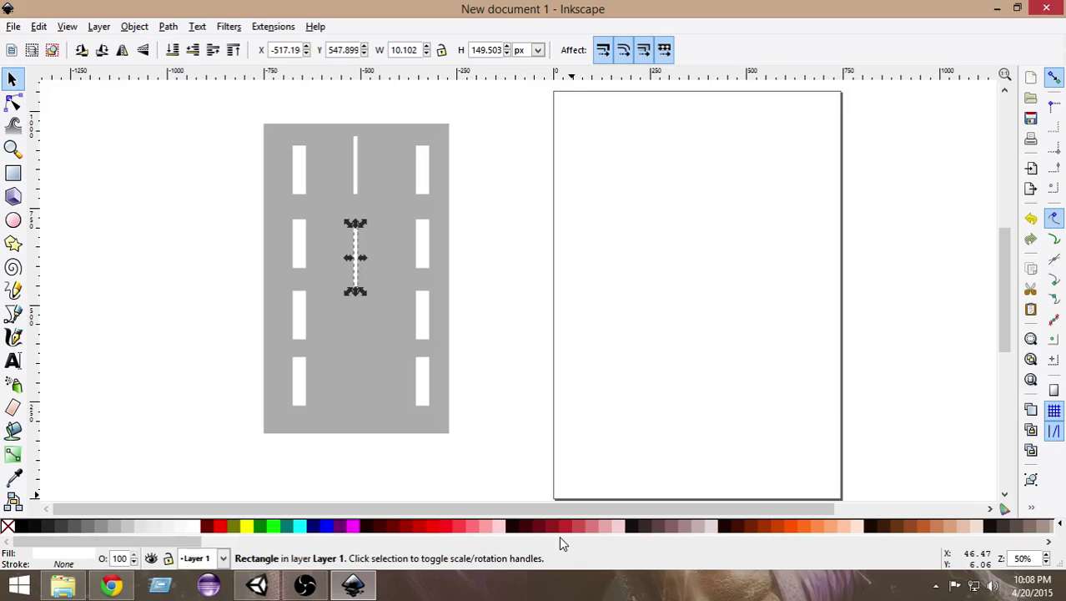
key(Down)
key(Down)
key(Down)
key(Down)
key(Down)
key(Down)
key(Down)
key(Down)
key(Down)
key(Down)
key(Down)
key(Down)
key(Down)
key(Down)
key(Down)
key(Down)
key(Down)
key(Down)
key(Down)
key(Down)
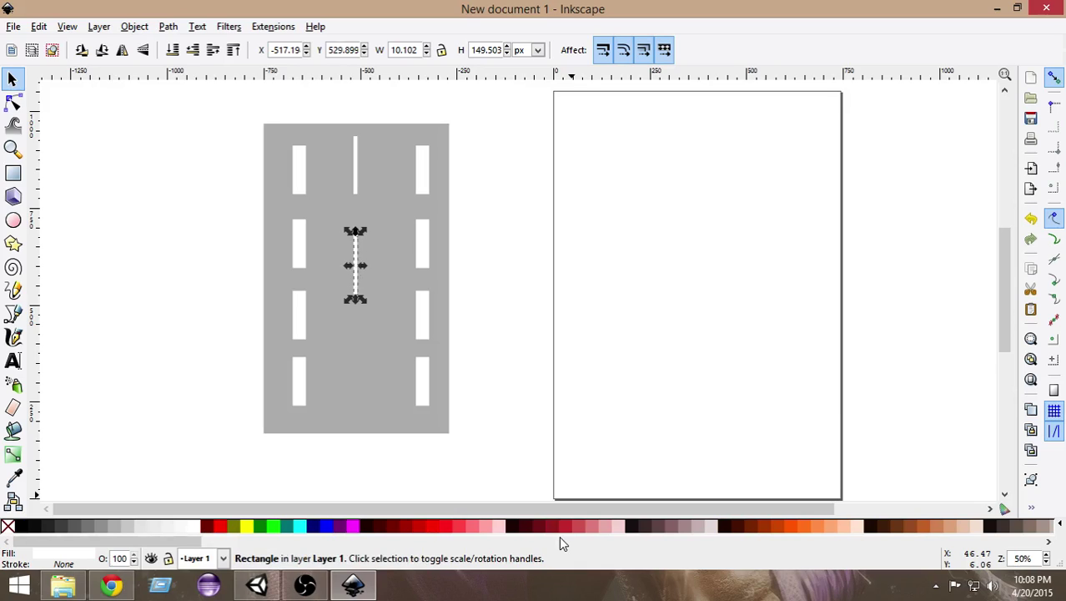
key(Down)
key(Down)
key(Down)
key(Down)
key(Down)
key(Down)
key(Down)
key(Down)
key(Down)
key(Down)
key(Down)
key(Down)
key(Down)
key(Down)
key(Down)
key(Down)
key(Down)
key(Down)
key(Down)
key(Down)
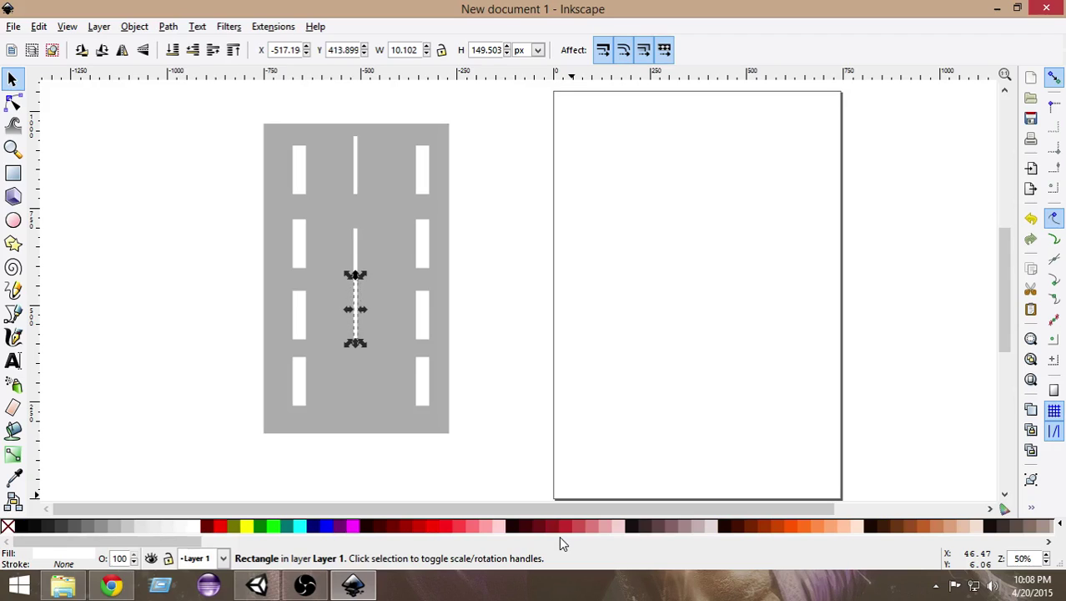
key(Down)
key(Down)
key(Down)
key(Down)
key(Down)
key(Down)
key(Down)
key(Down)
key(Down)
key(Down)
key(Down)
key(Down)
key(Down)
key(Down)
key(Down)
key(Down)
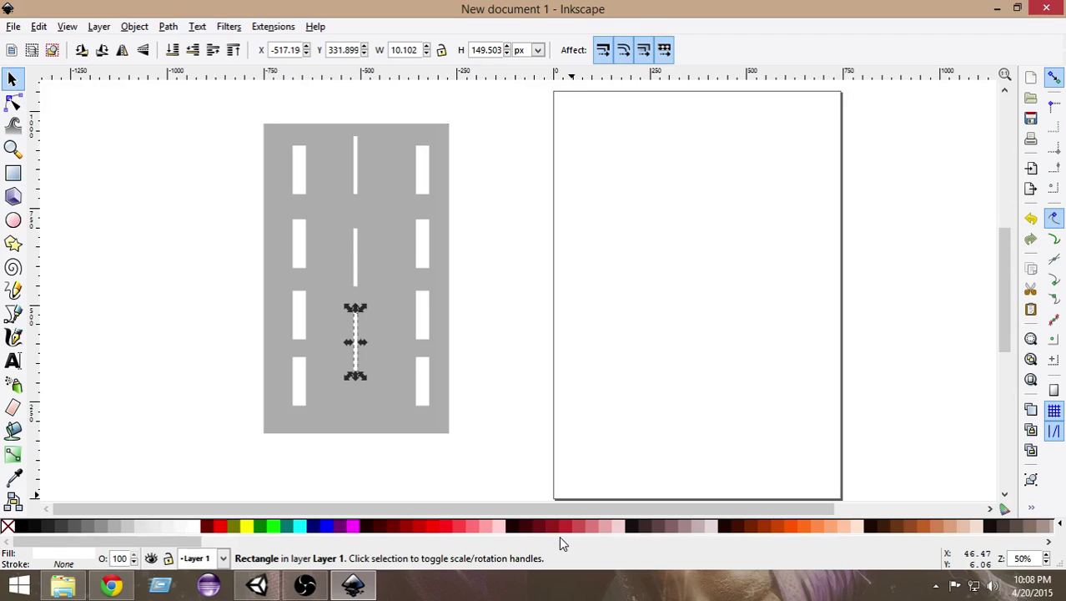
key(Down)
key(Down)
key(Down)
key(Down)
key(Down)
key(Down)
key(Down)
key(Down)
key(Down)
key(Down)
key(Down)
key(Down)
key(Down)
key(Down)
key(Down)
key(Down)
key(Down)
key(Down)
key(Down)
key(Down)
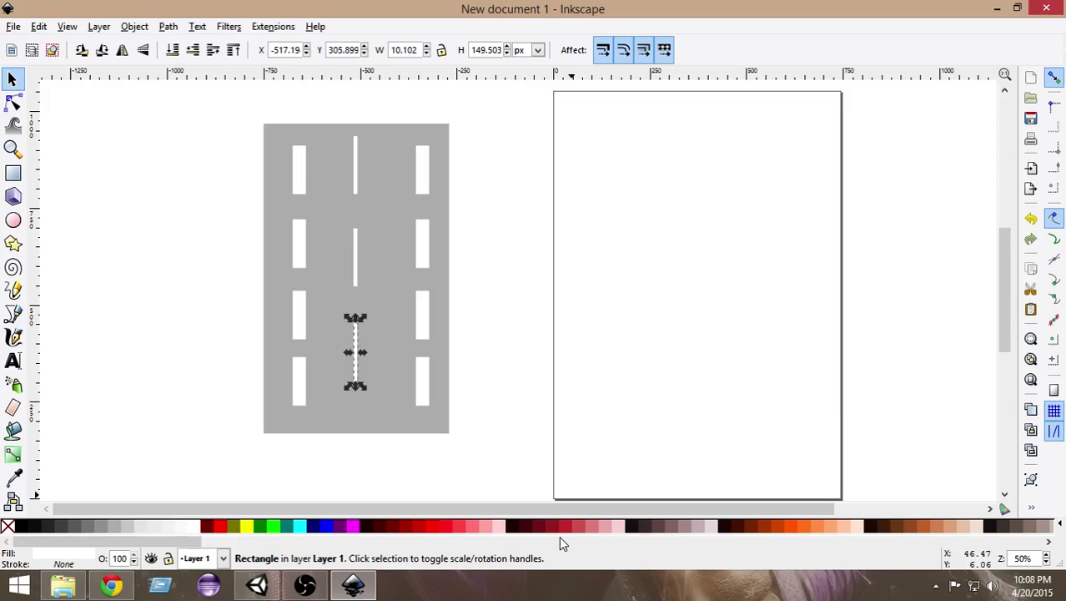
key(Down)
key(Down)
key(Down)
key(Down)
key(Down)
key(Down)
key(Down)
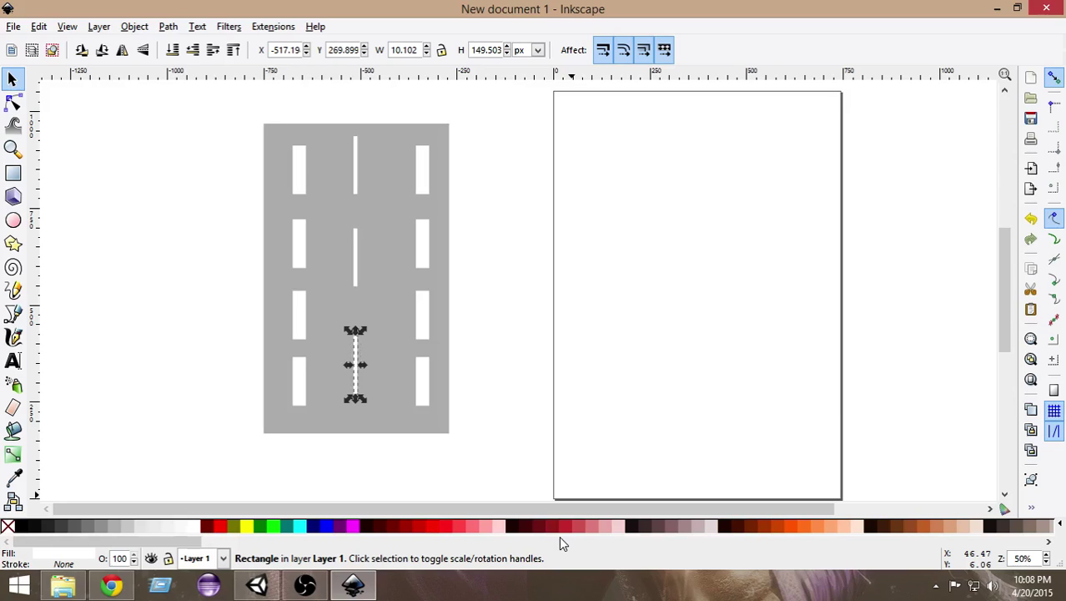
scroll(559, 535, down, 3)
click(515, 382)
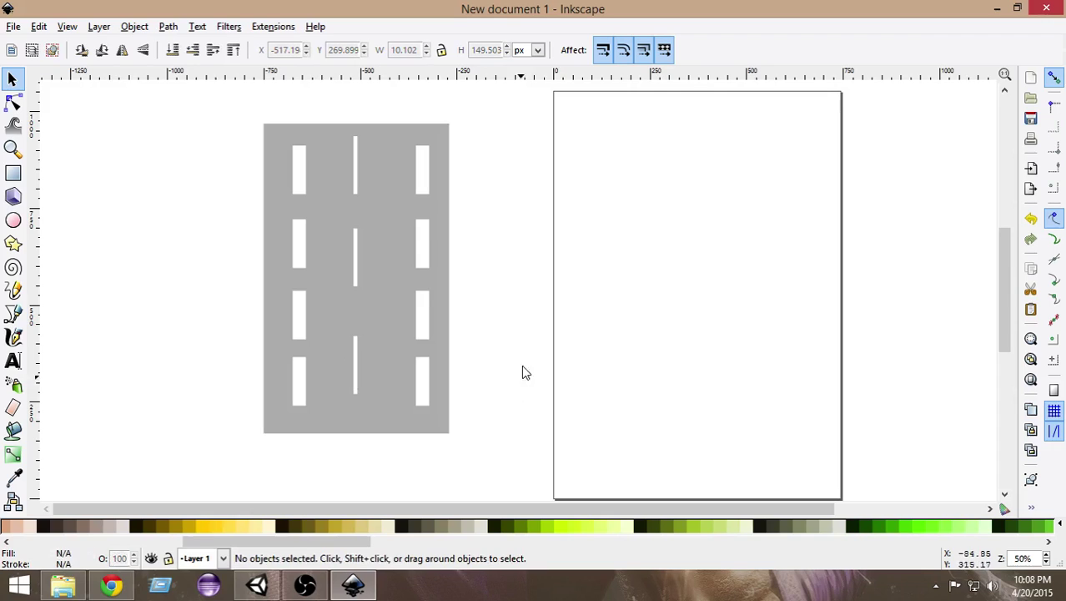
click(350, 261)
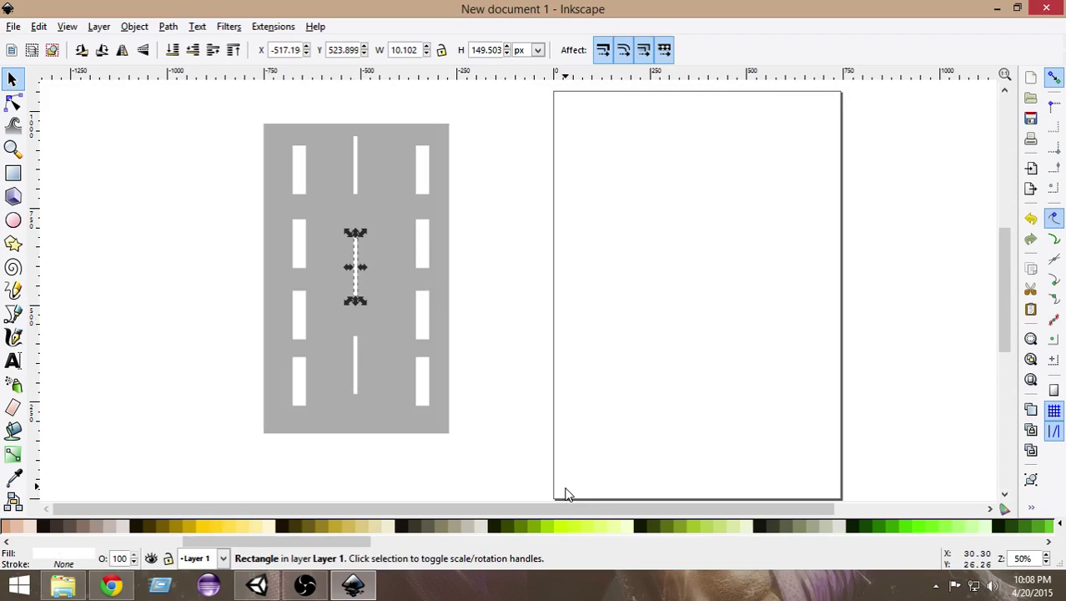
key(Down)
key(Down)
click(549, 435)
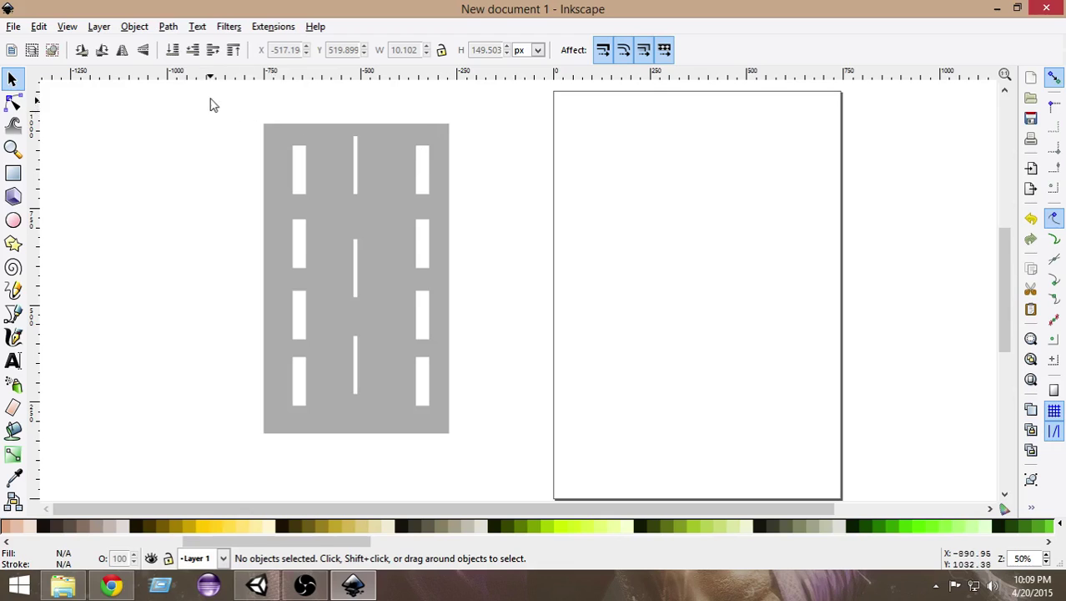
- Select the gray road and its eleven white dashes and group them into one 480 × 800 group
mouse_move(209, 99)
mouse_down()
mouse_move(301, 359)
mouse_move(517, 463)
mouse_up()
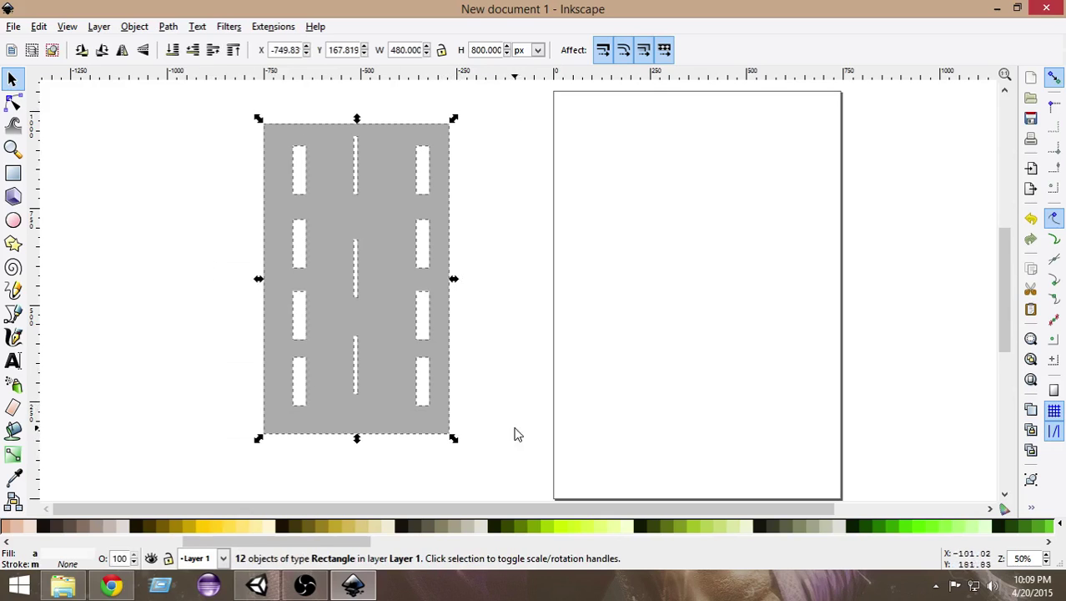
key(ctrl)
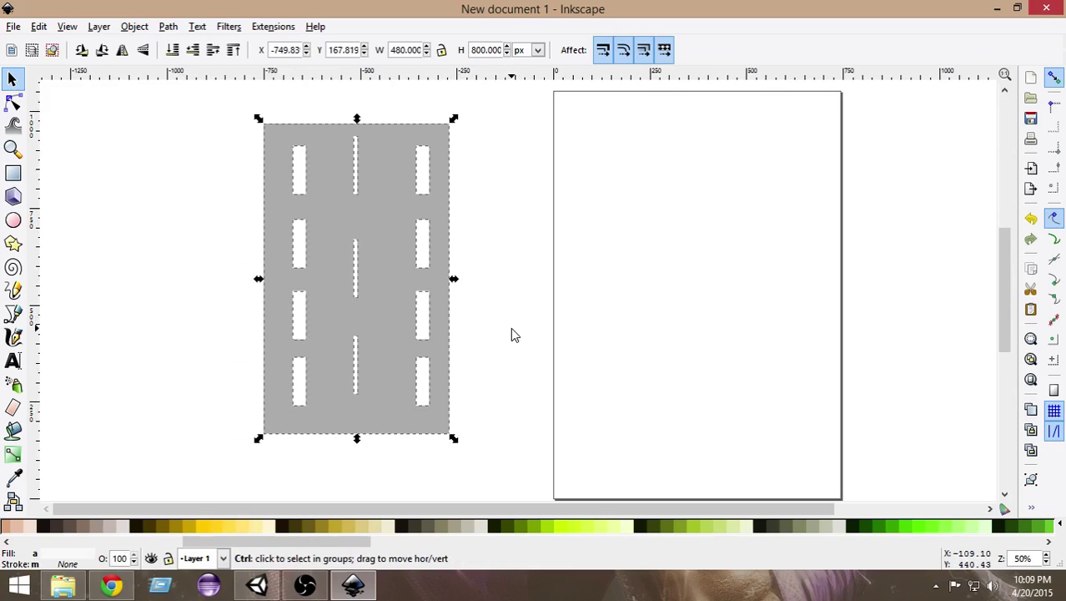
key(ctrl+g)
click(512, 330)
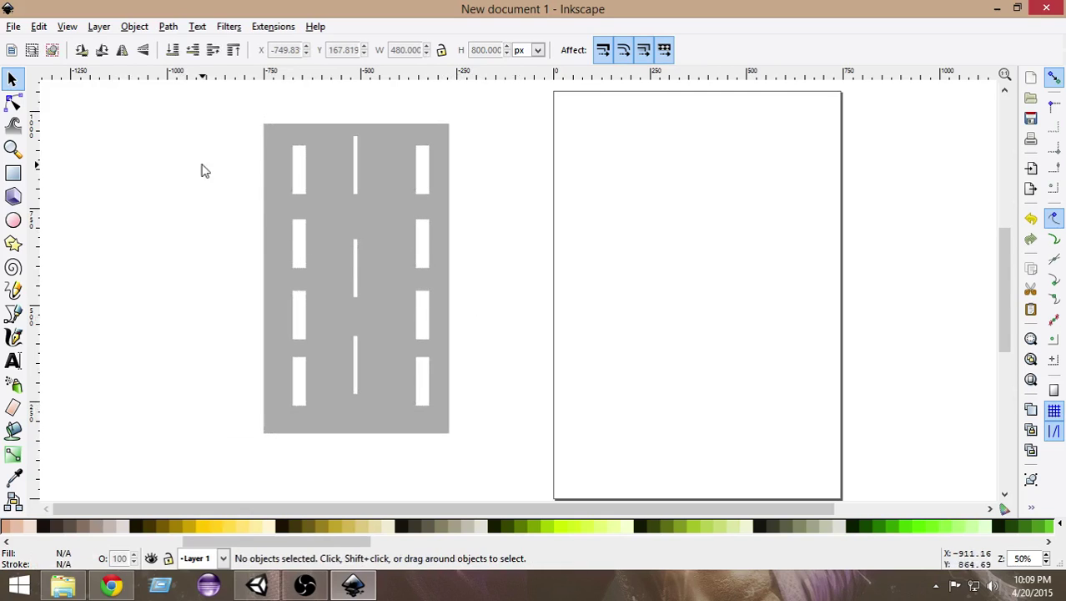
click(267, 125)
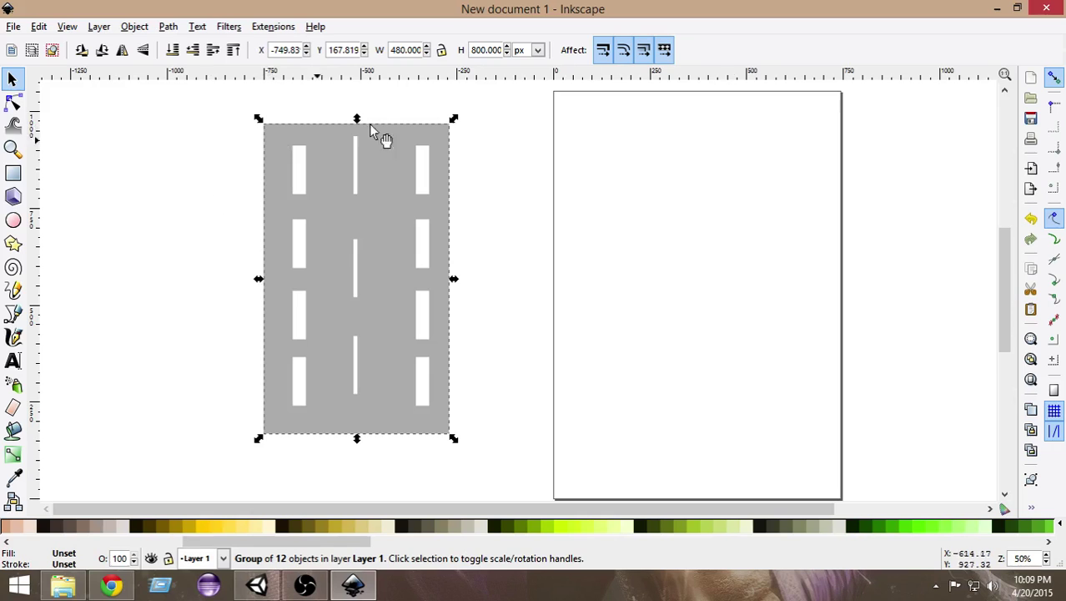
- Export the road group as a 480 × 800 bitmap named track.png, replacing the existing file
click(14, 27)
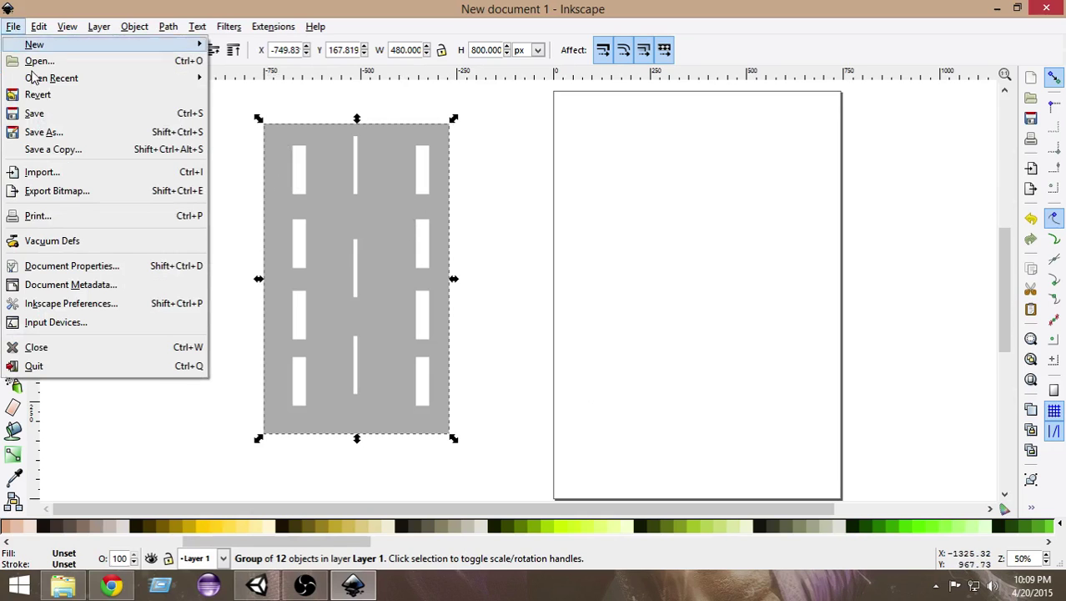
click(65, 192)
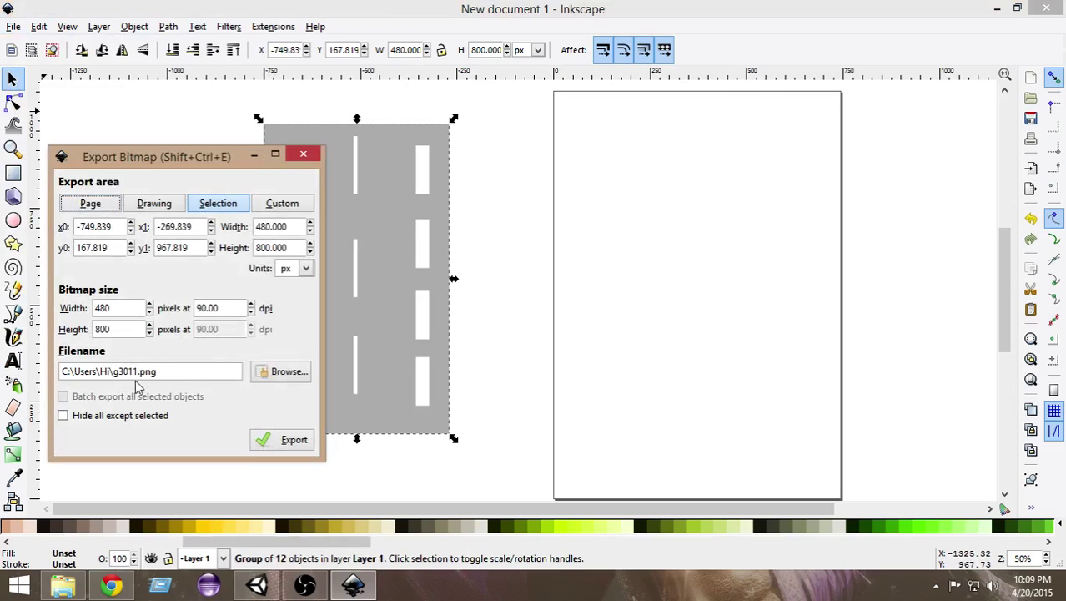
click(118, 373)
drag(136, 371, 117, 371)
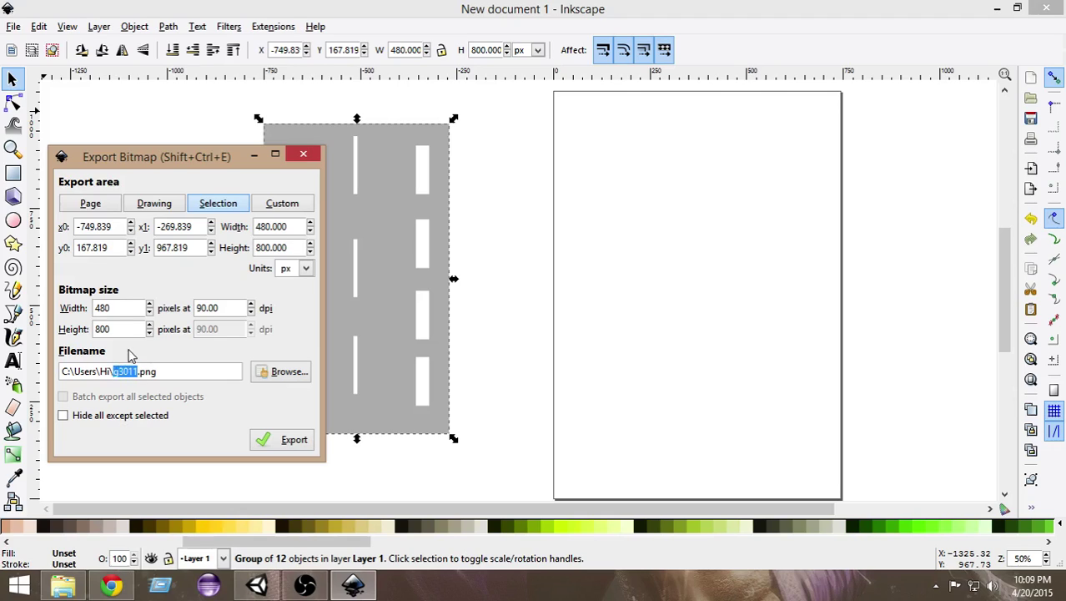
text(track)
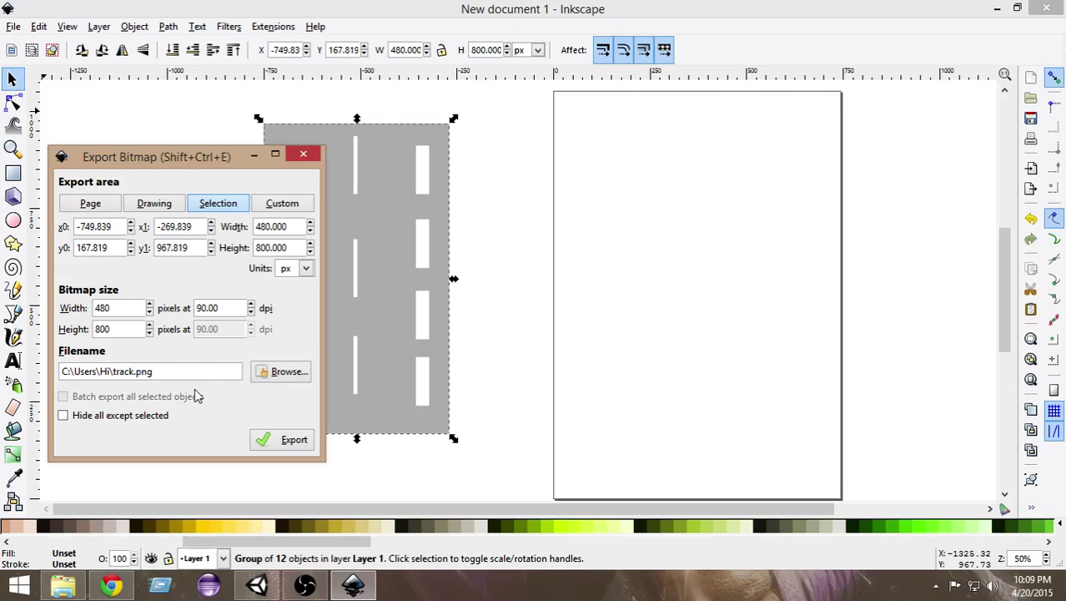
click(183, 368)
click(288, 441)
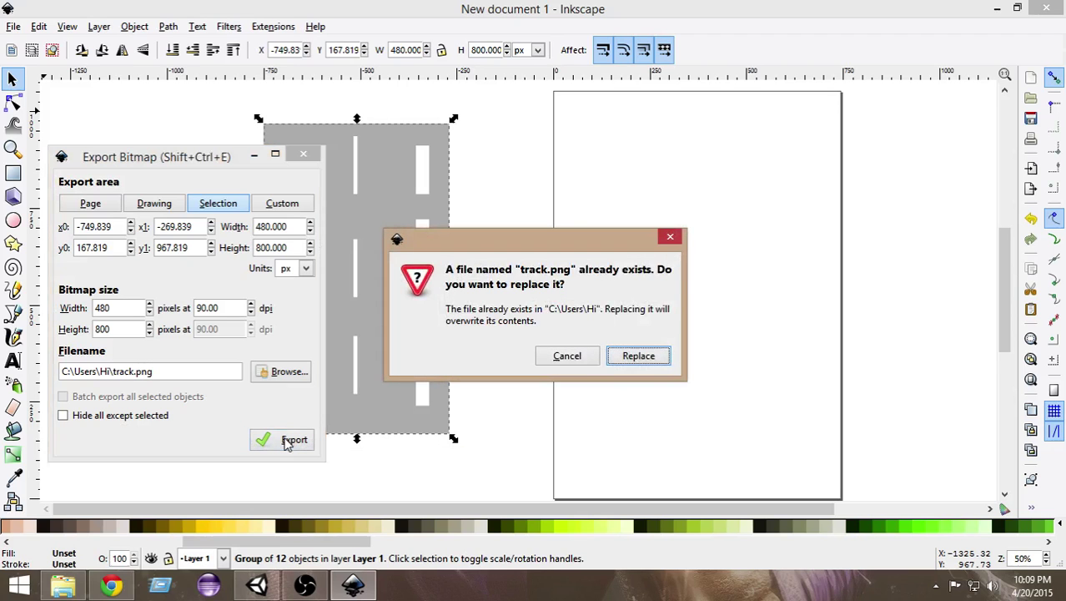
click(617, 359)
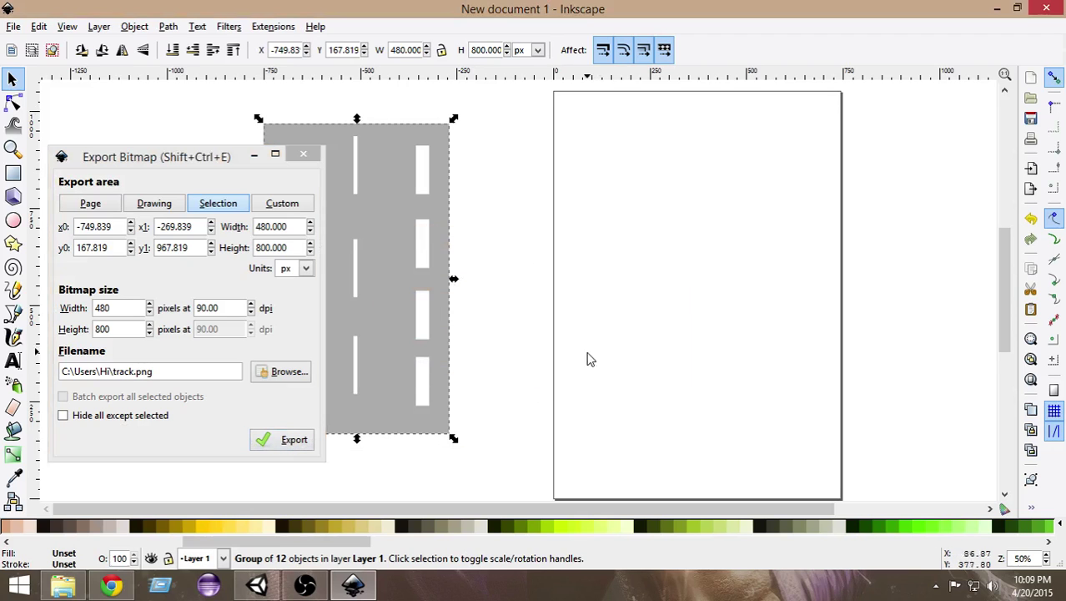
click(305, 156)
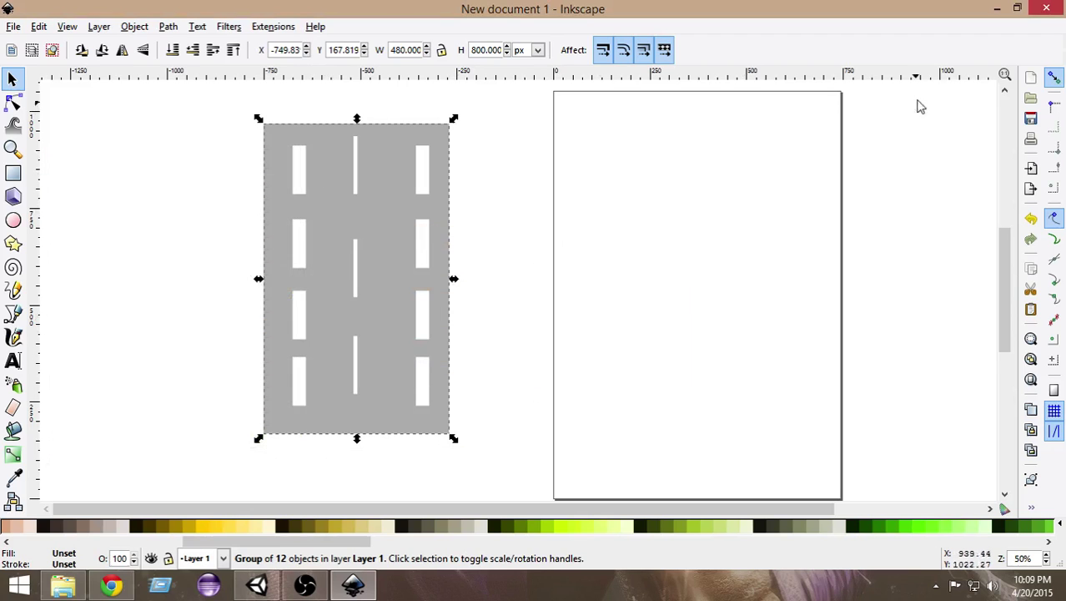
- Drag track.png from the Hi folder into Unity's Assets > sprites folder
click(997, 7)
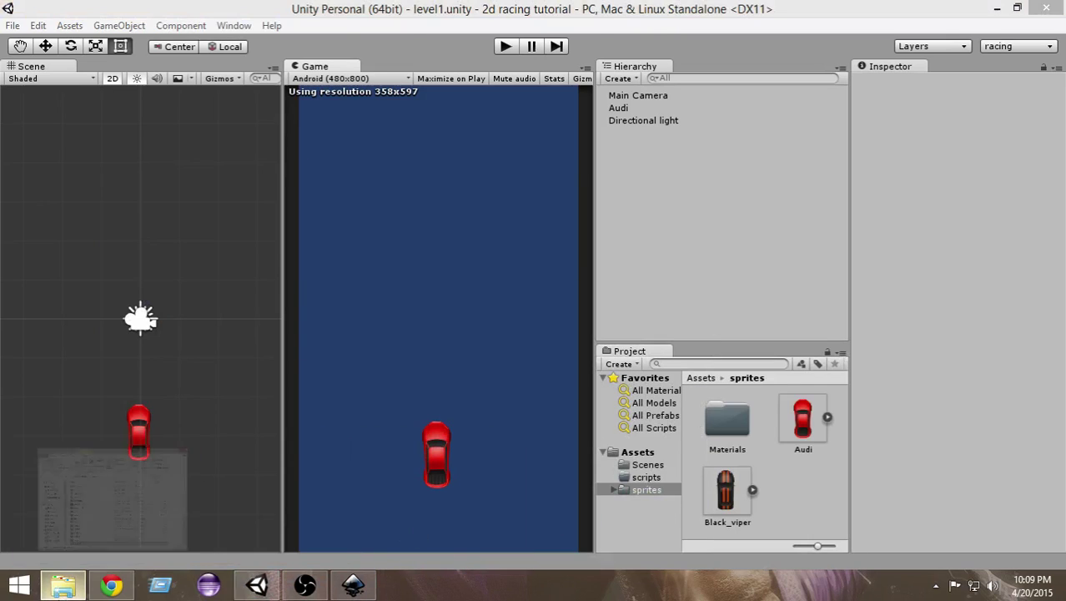
click(64, 585)
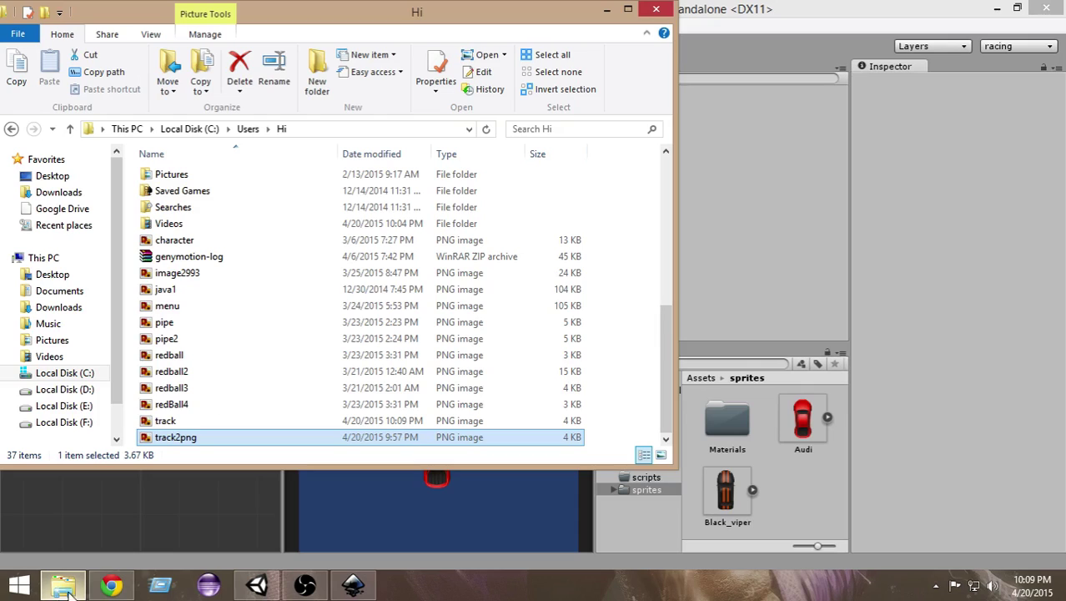
click(165, 421)
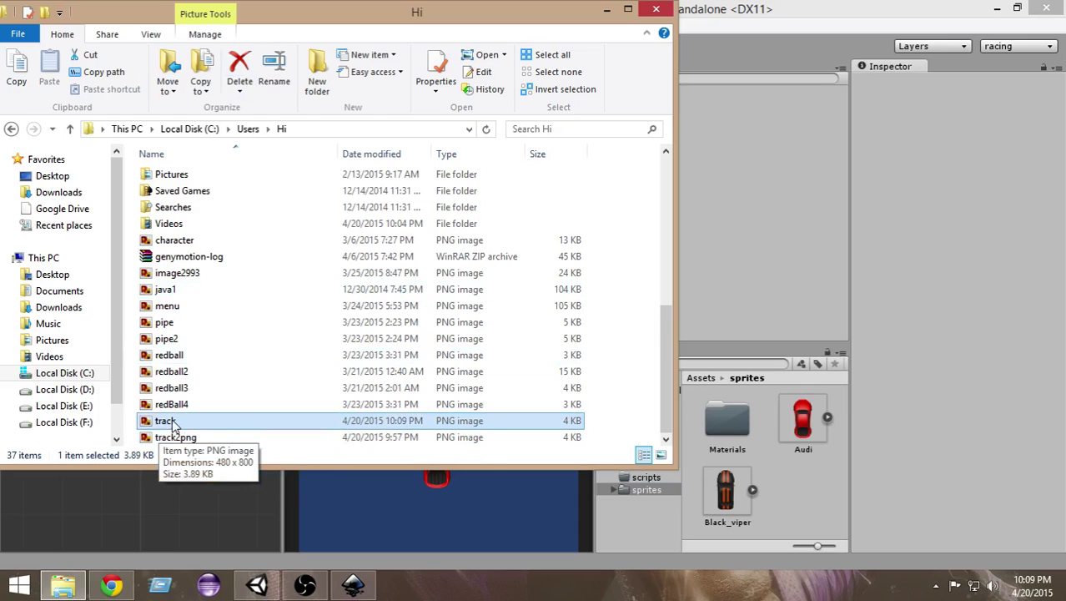
drag(171, 424, 803, 504)
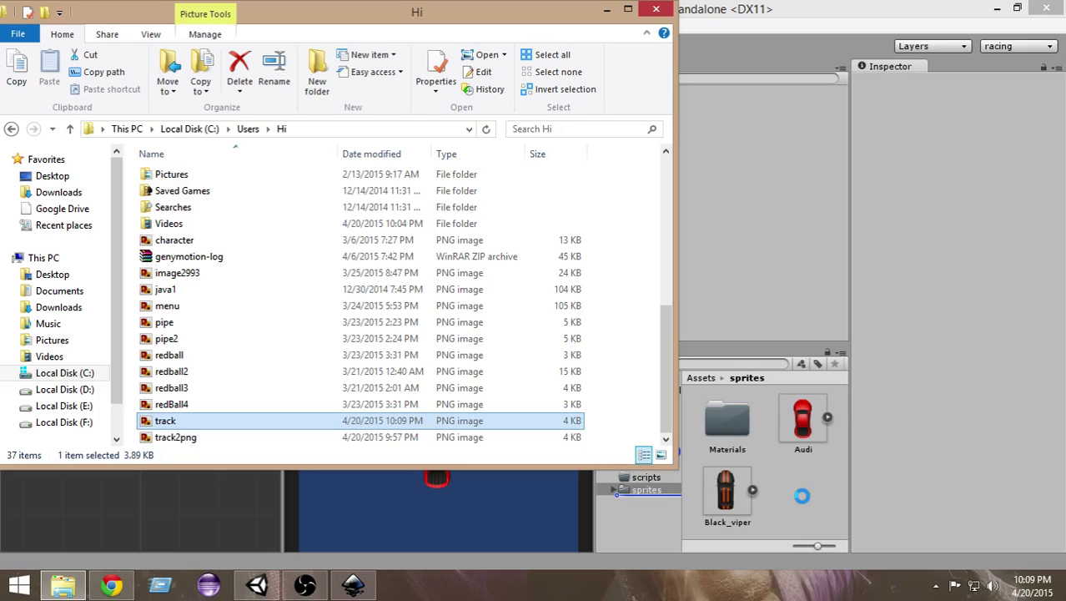
- Select the track asset in the sprites folder to show its 480x800 Sprite import settings
click(606, 9)
click(799, 496)
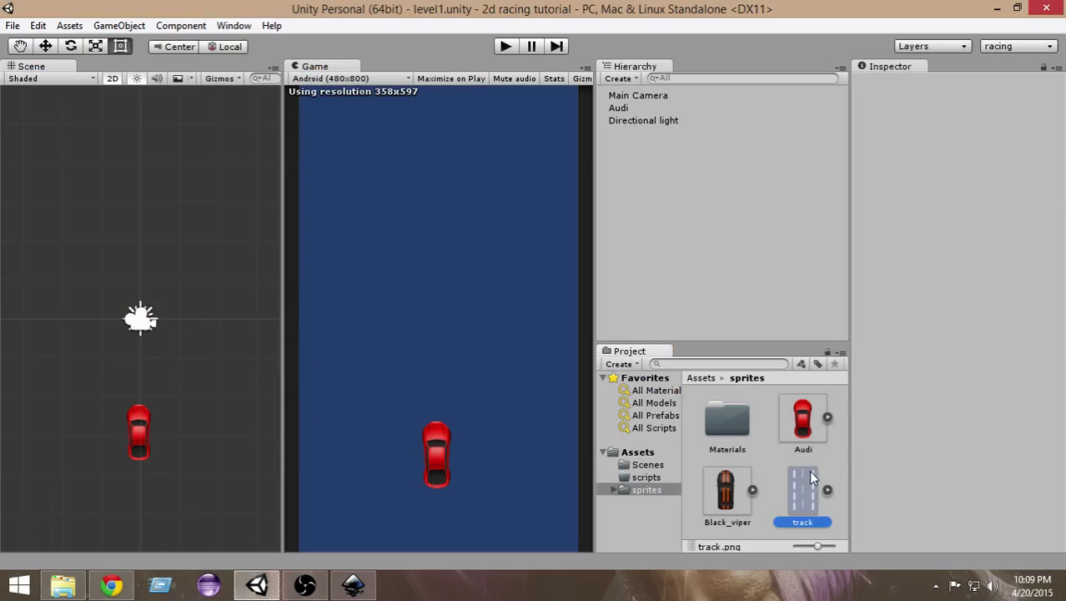
click(832, 504)
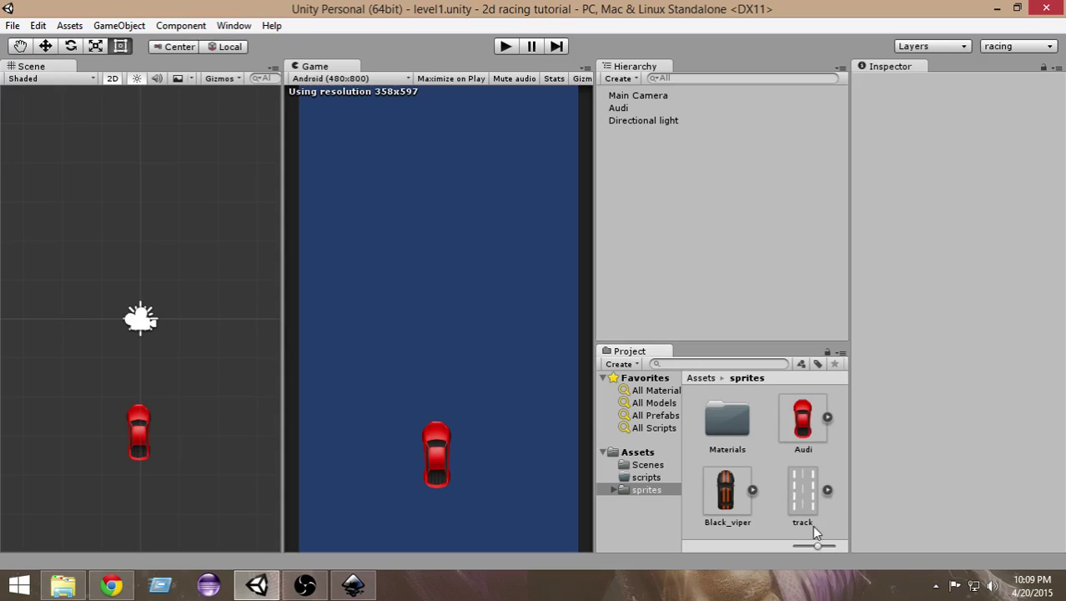
click(809, 496)
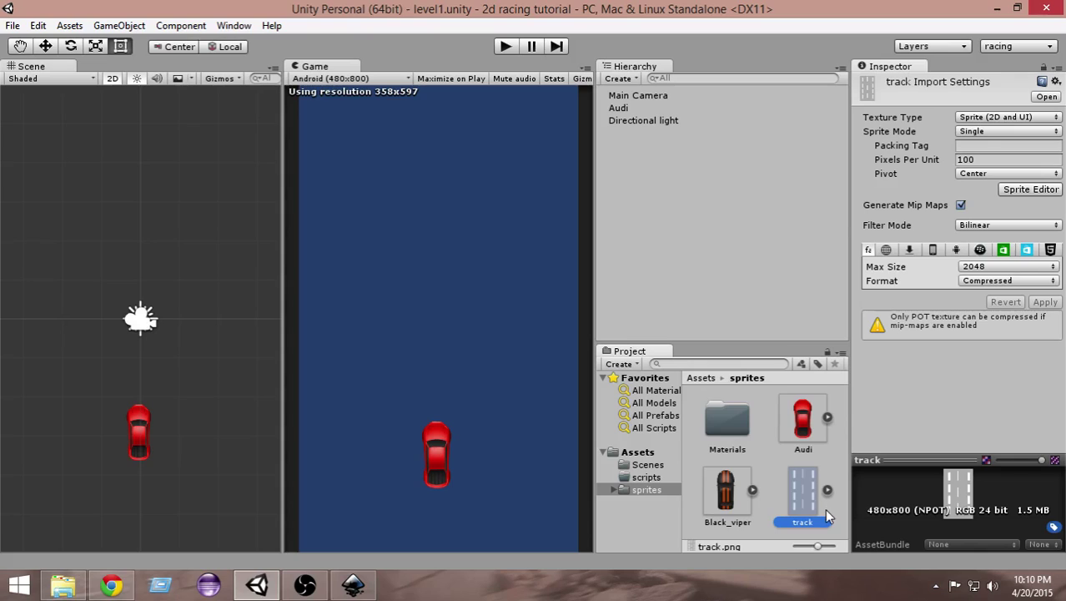
click(836, 505)
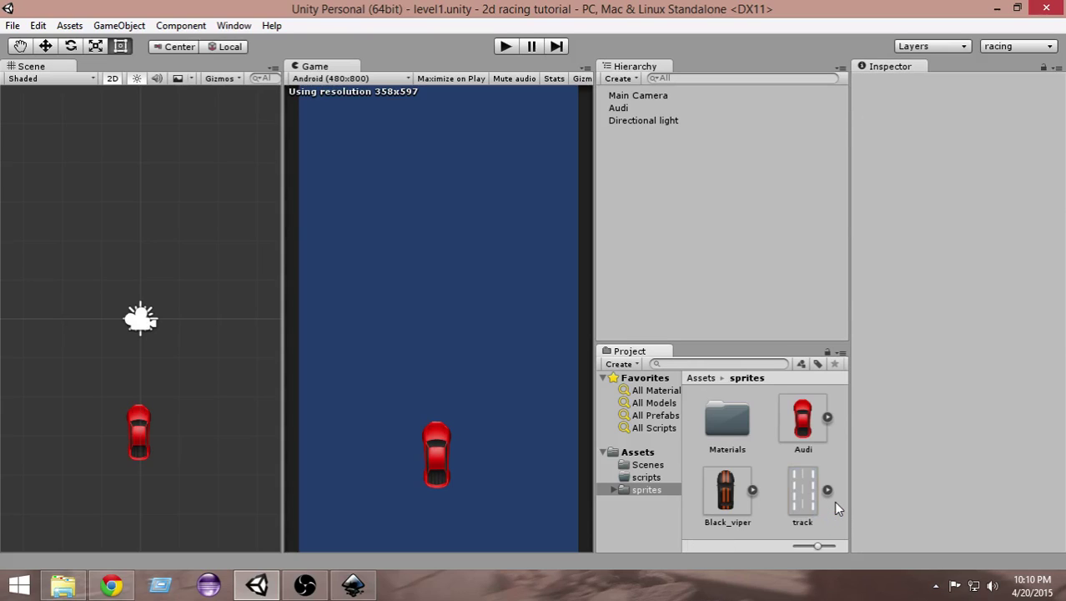
click(804, 504)
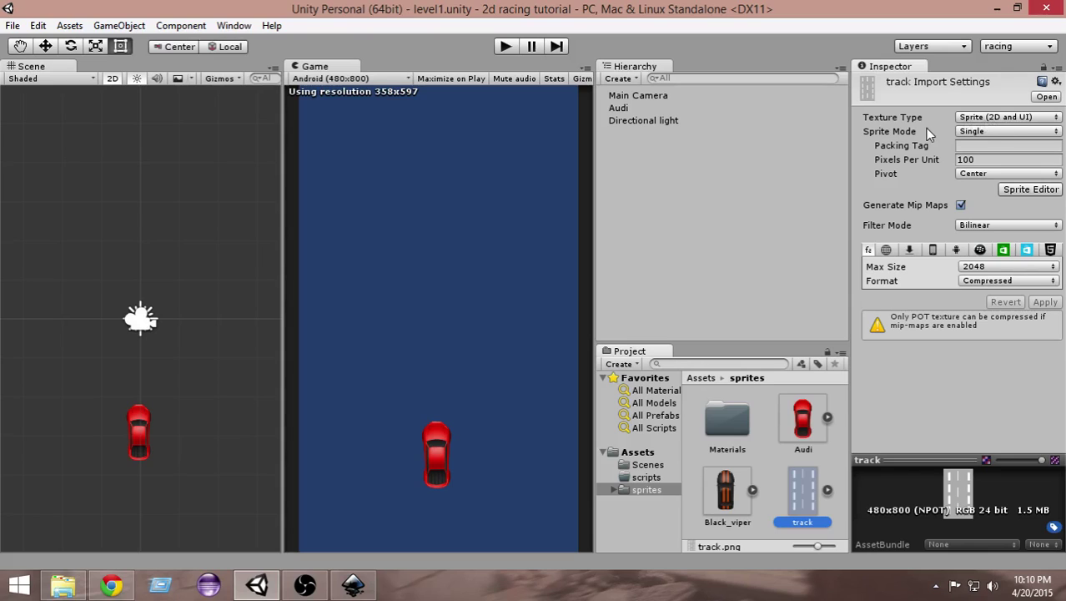
- Reimport the track image as Texture type with Repeat wrap mode and apply it
click(1007, 117)
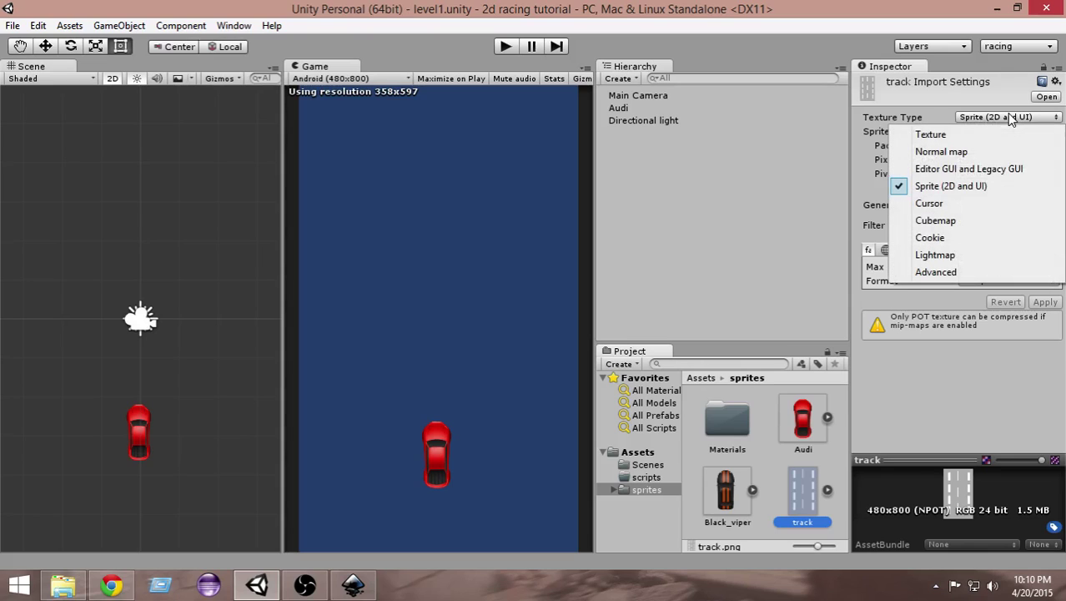
click(955, 136)
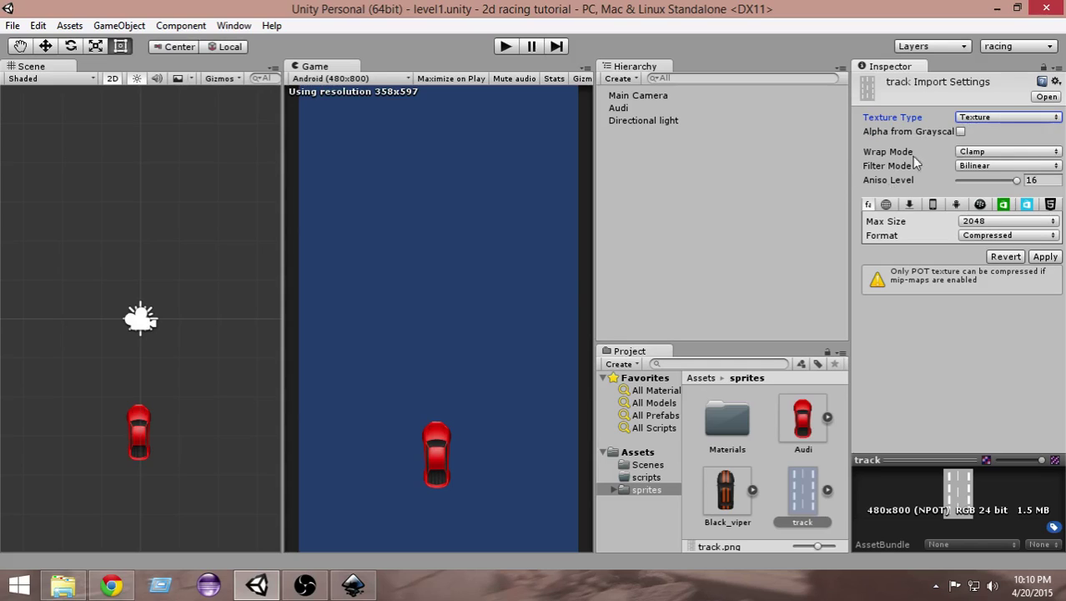
click(992, 152)
click(993, 167)
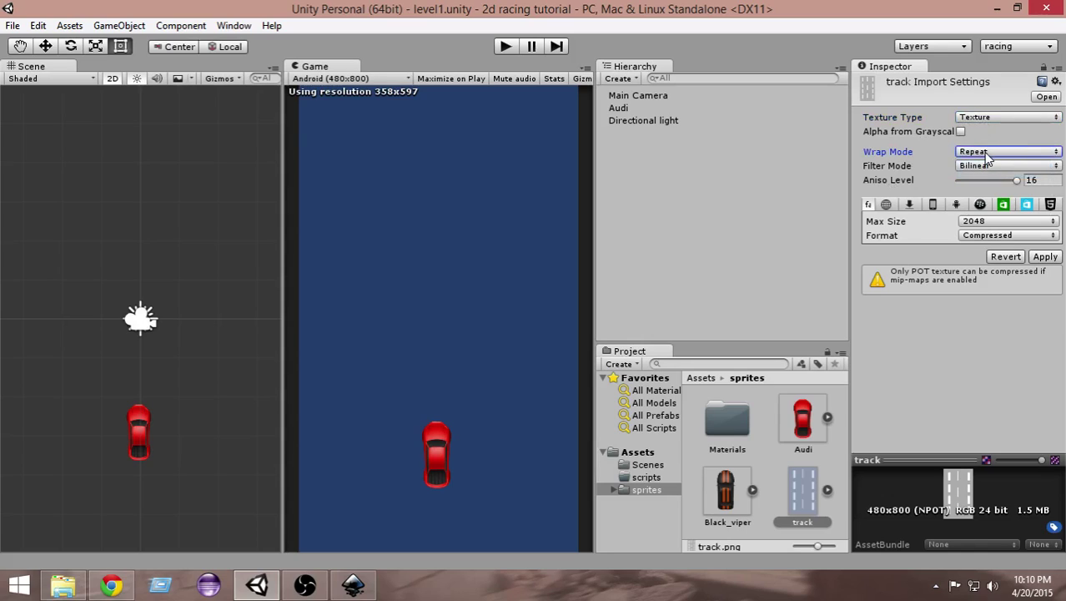
click(1044, 257)
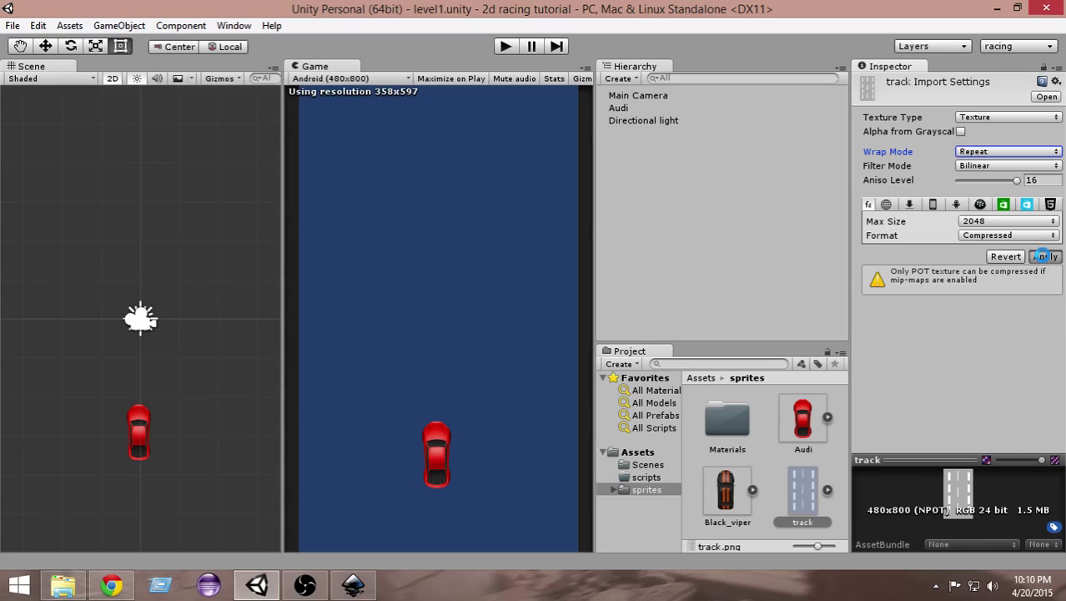
click(823, 497)
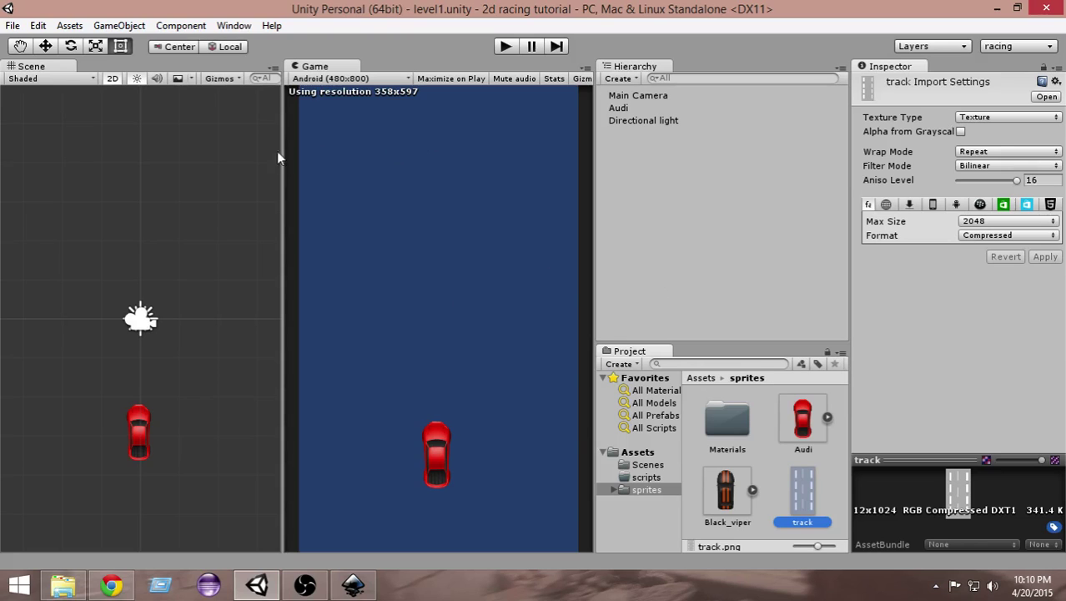
- Create a new Quad from GameObject > 3D Object
click(119, 25)
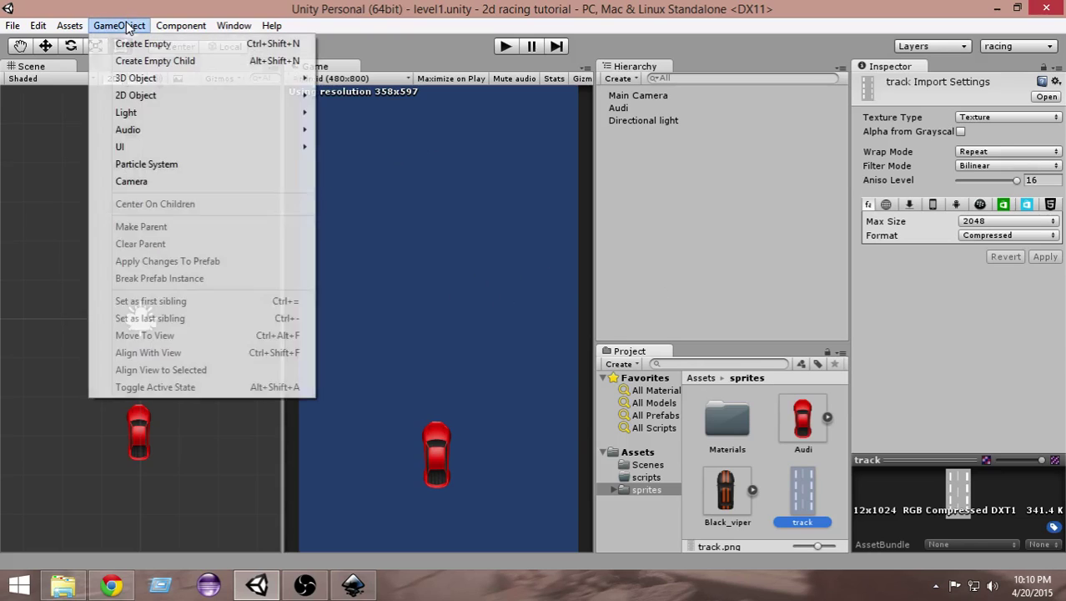
mouse_move(135, 96)
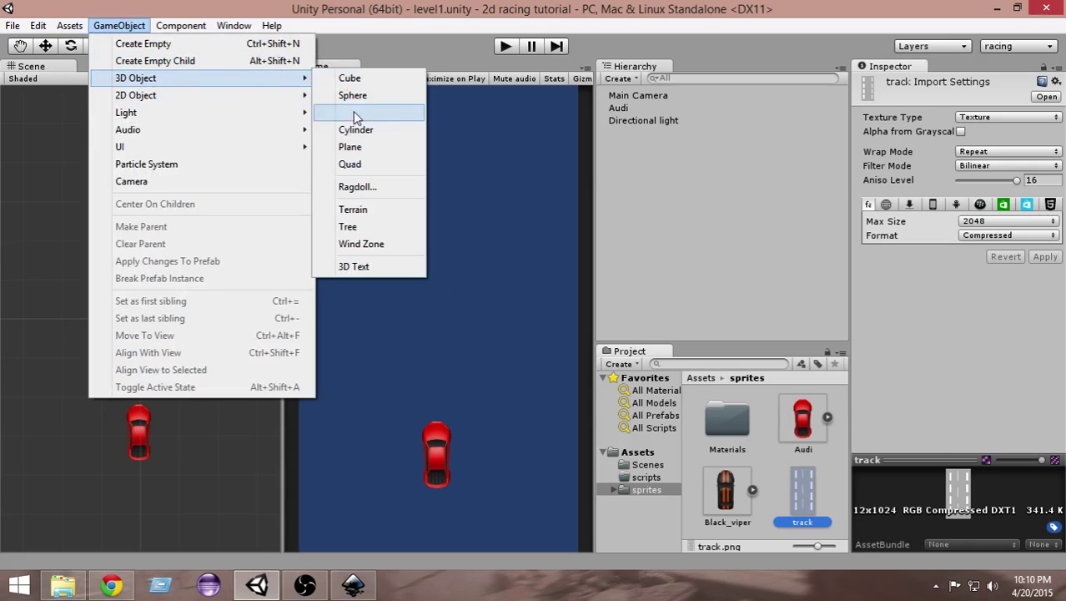
click(361, 165)
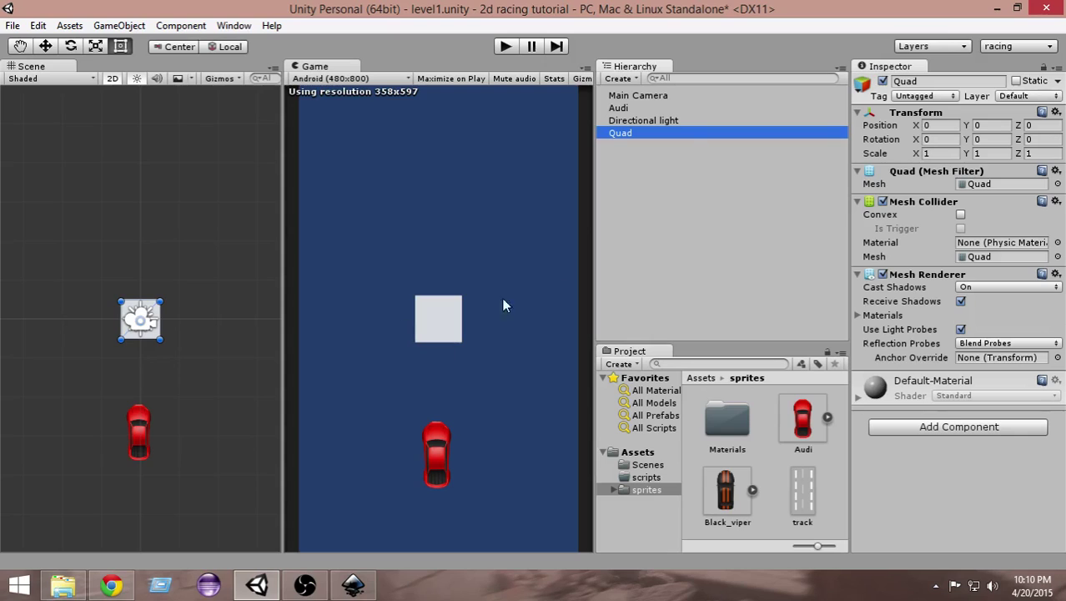
- Delete the Directional light from the Hierarchy and reselect the Quad
click(659, 122)
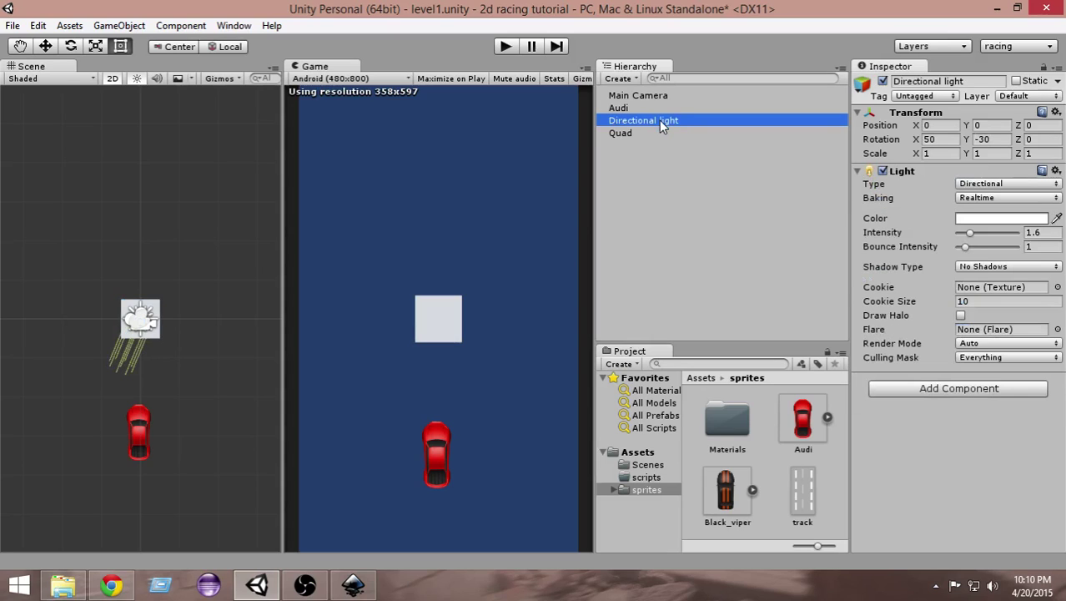
key(Delete)
click(659, 120)
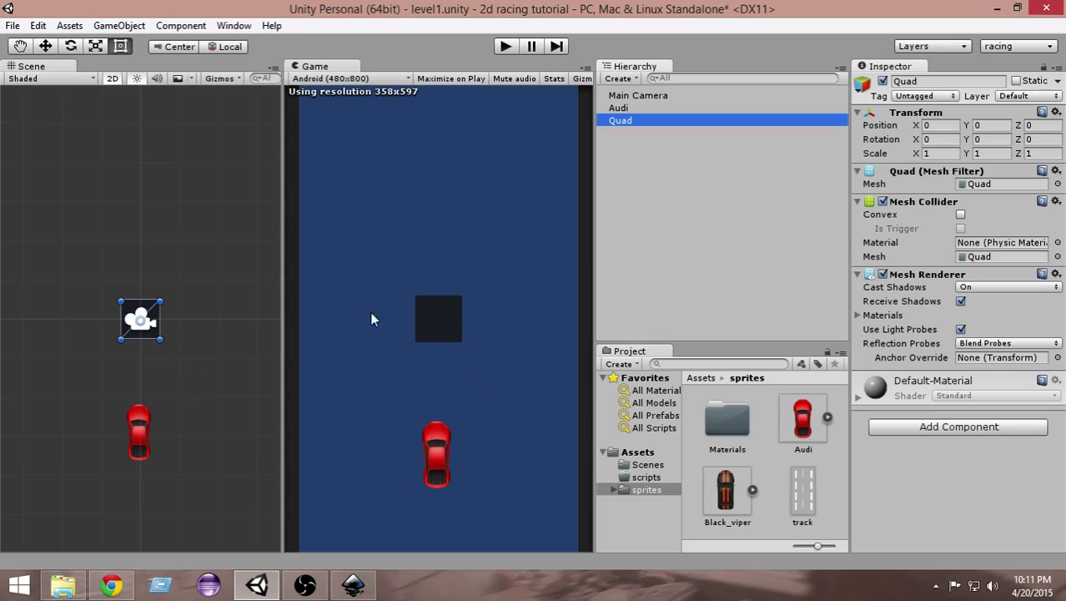
- Set the Quad's Transform scale to X 5 and Y 10
click(941, 153)
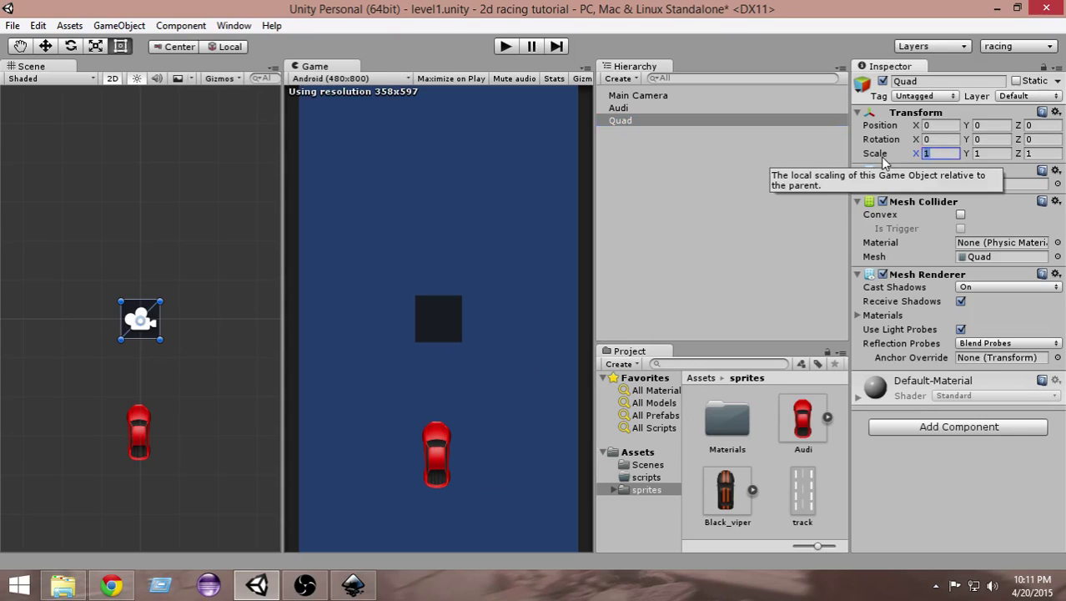
text(5)
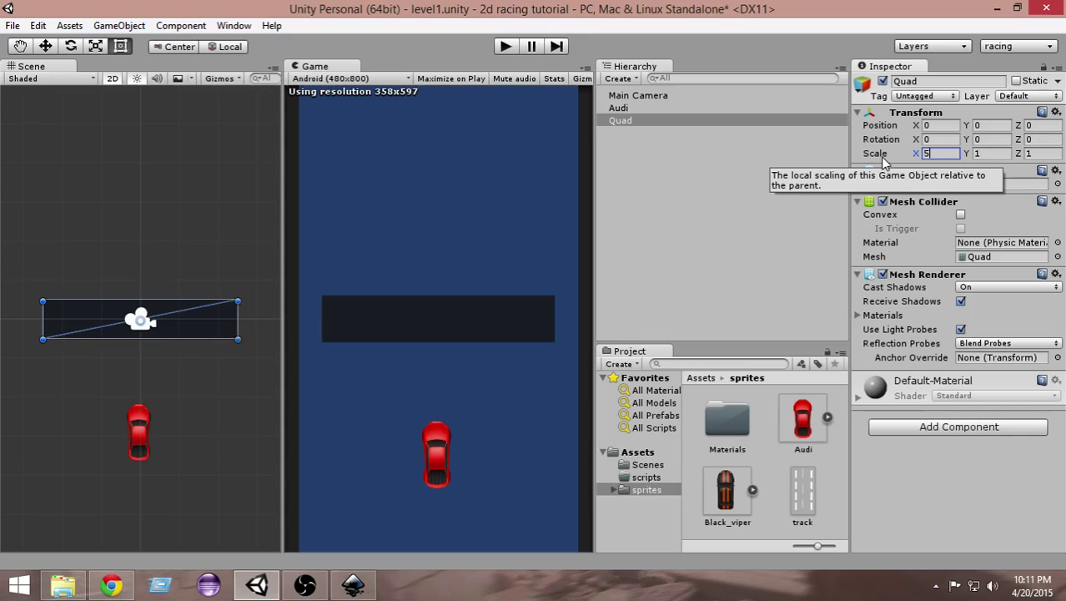
key(Tab)
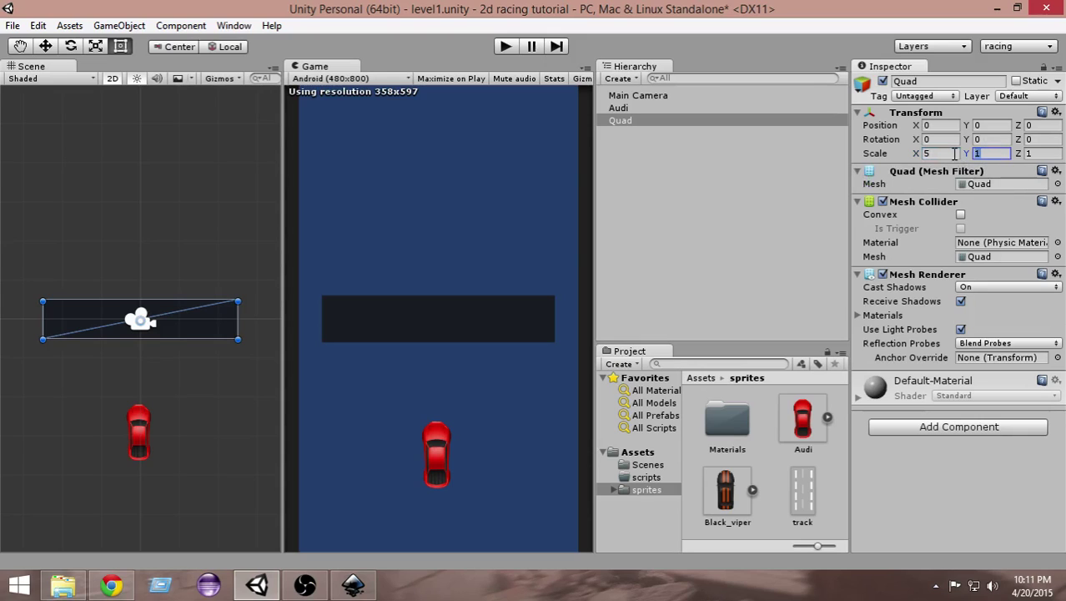
text(10)
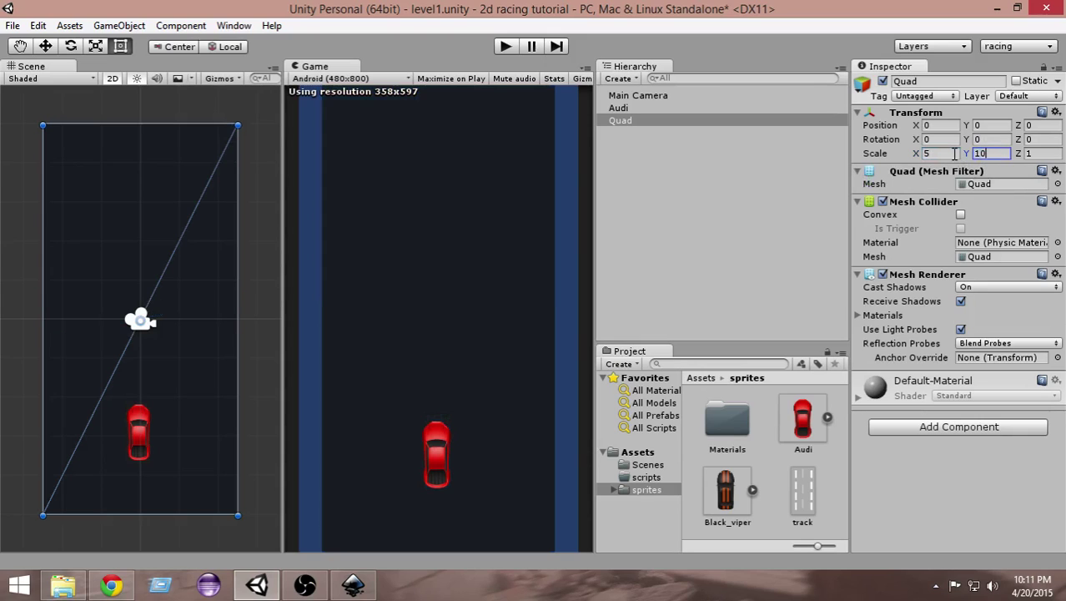
click(725, 133)
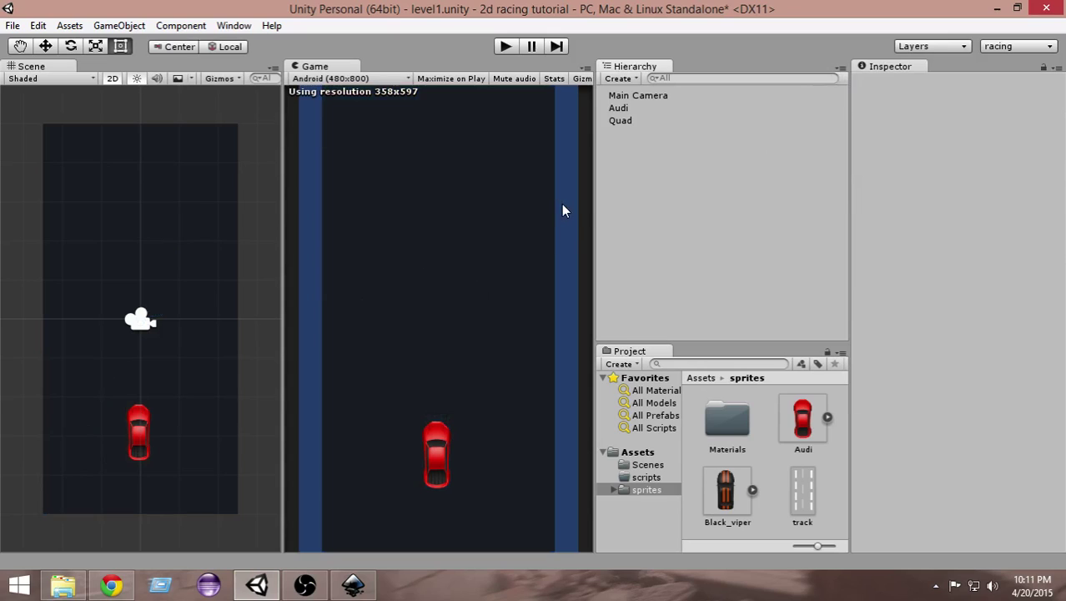
- Add a new Directional Light and raise its Intensity to 1.4
click(119, 27)
mouse_move(144, 114)
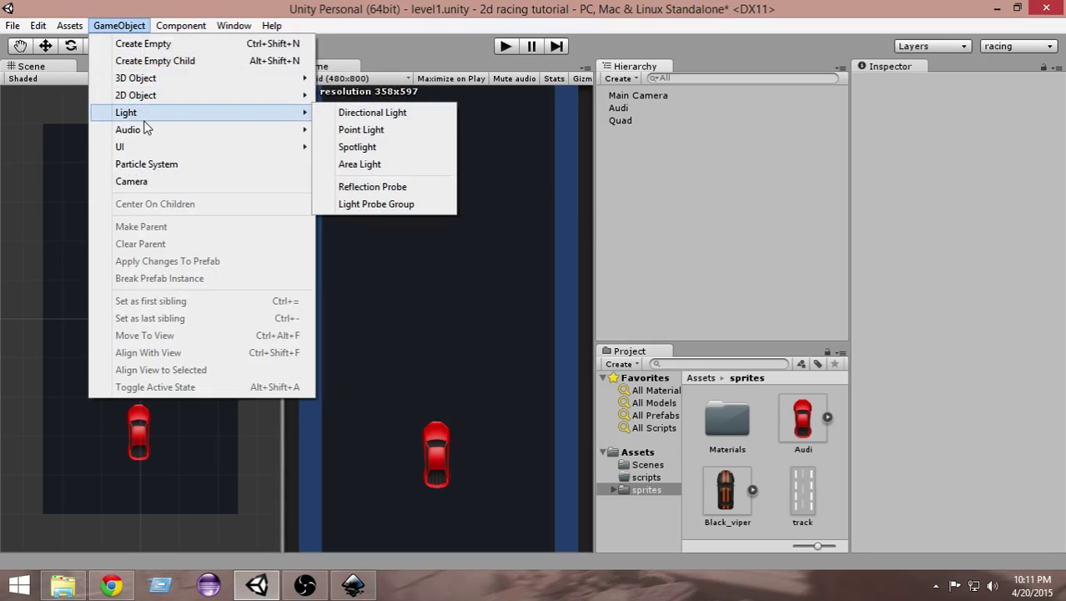
click(341, 117)
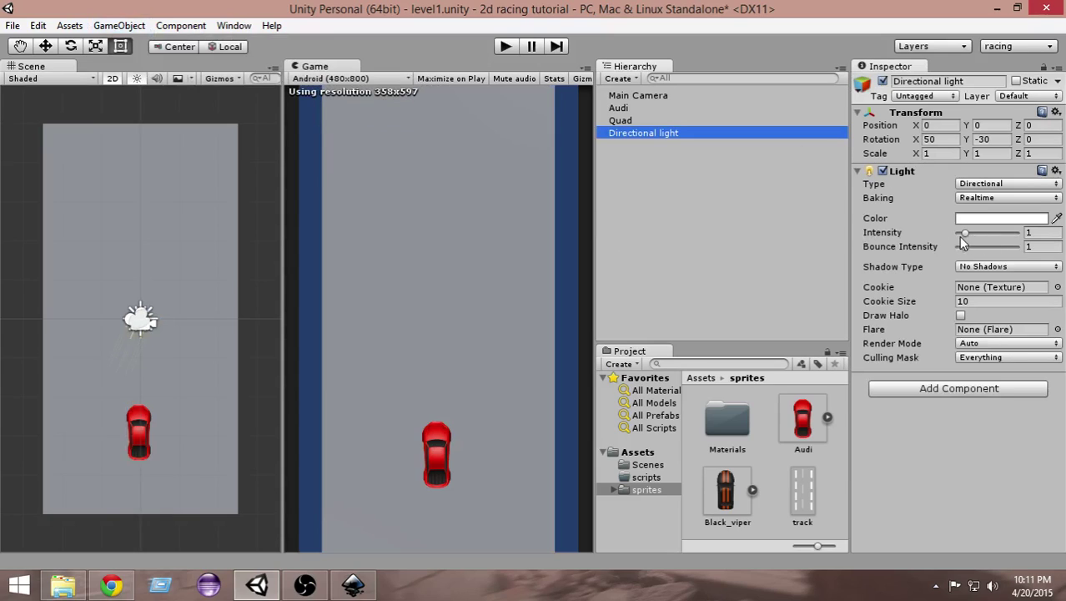
mouse_move(965, 237)
mouse_down()
mouse_move(977, 237)
mouse_move(969, 240)
mouse_up()
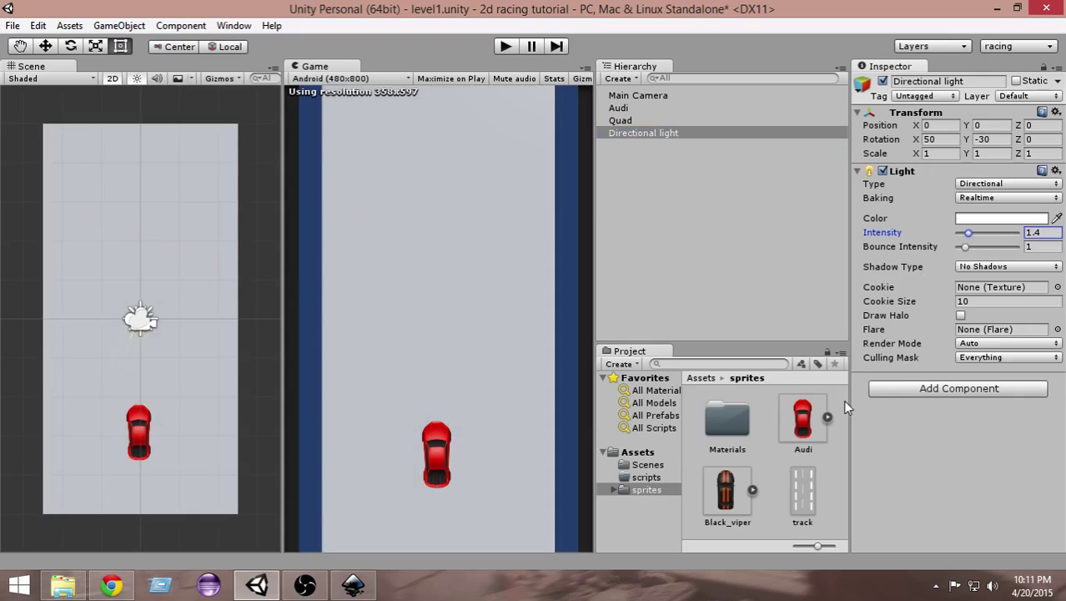
click(836, 482)
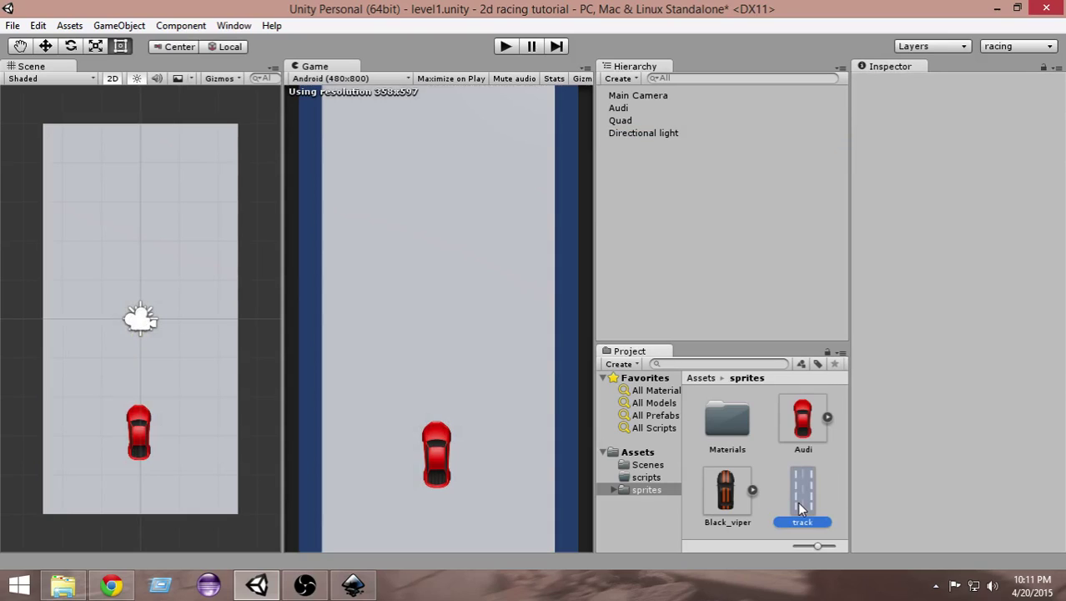
- Drag the track texture onto the Quad so the gray road with lane dashes shows
drag(797, 501, 175, 396)
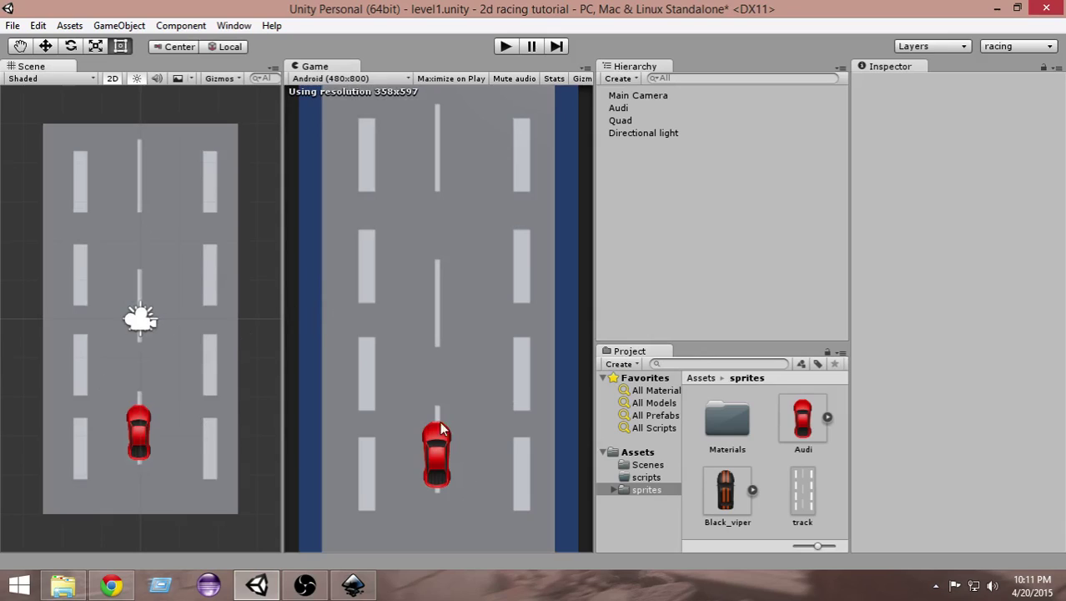
click(798, 499)
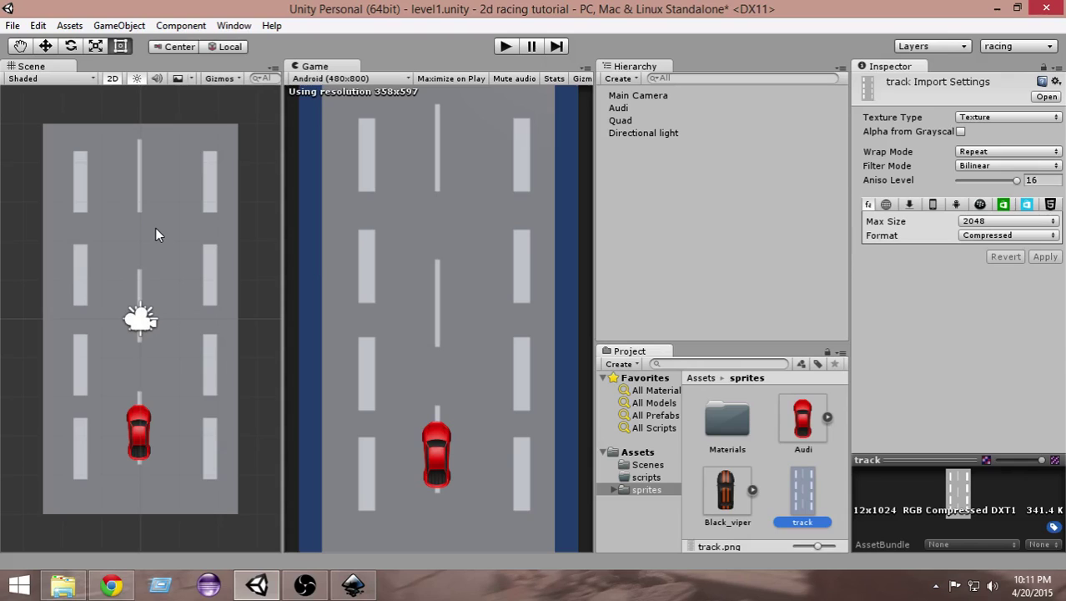
click(638, 133)
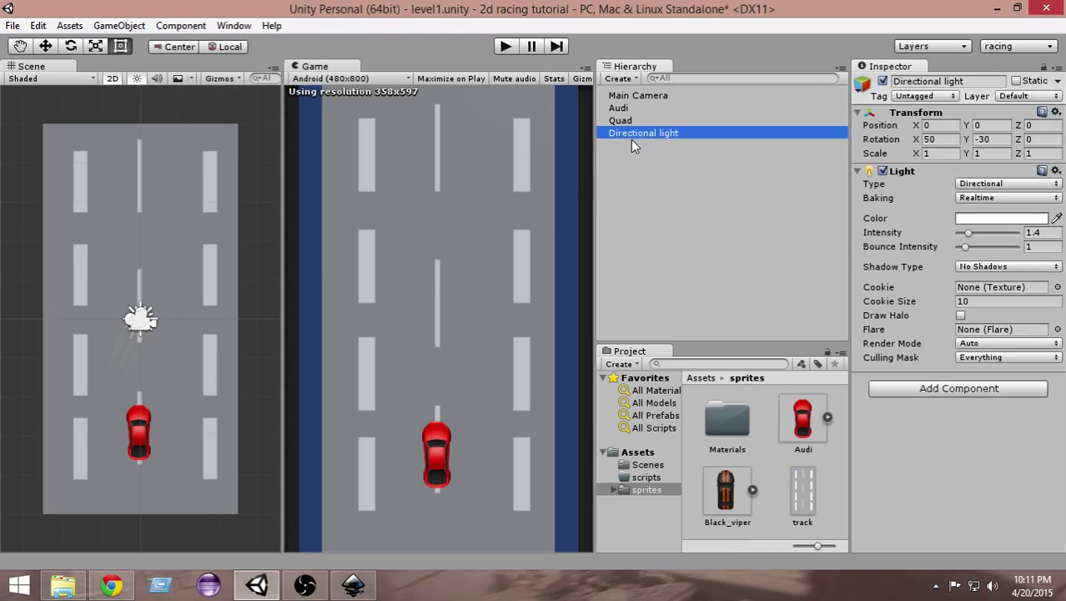
click(630, 121)
click(629, 158)
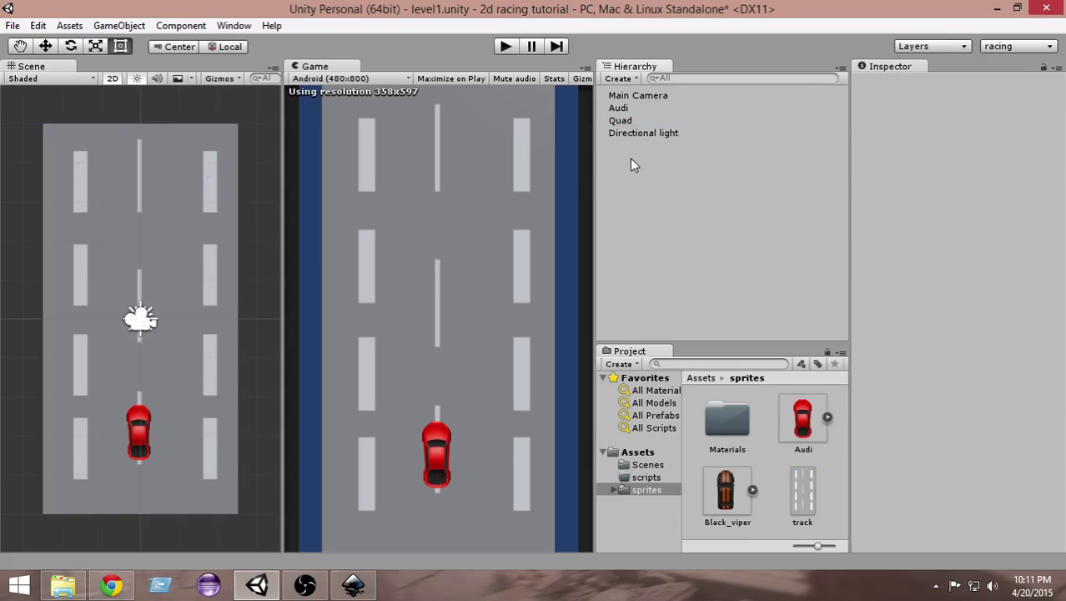